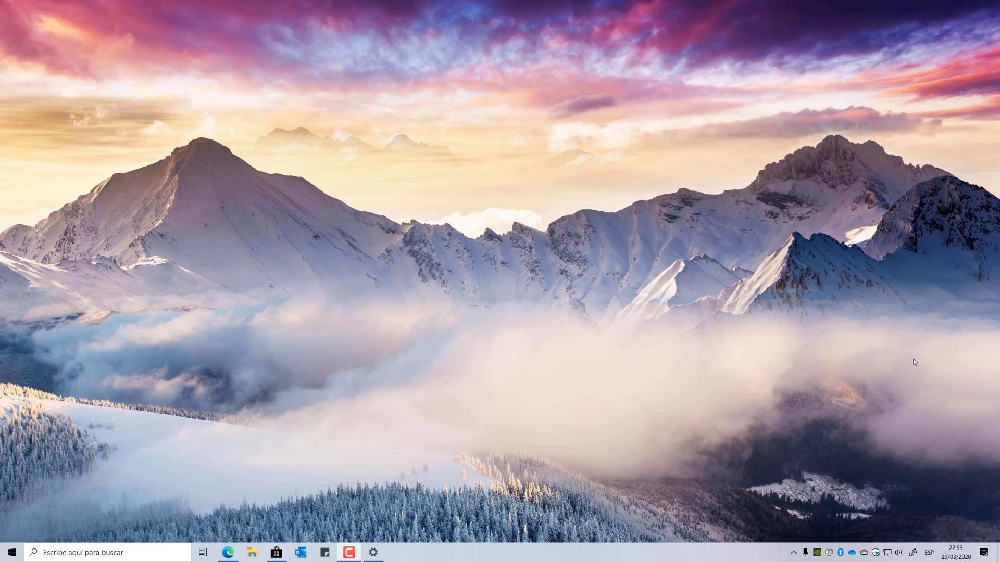
Change the Windows color mode to Oscuro in the desktop personalization settings and close the settings window
{"action": "right_click", "coordinate": [503, 226]}
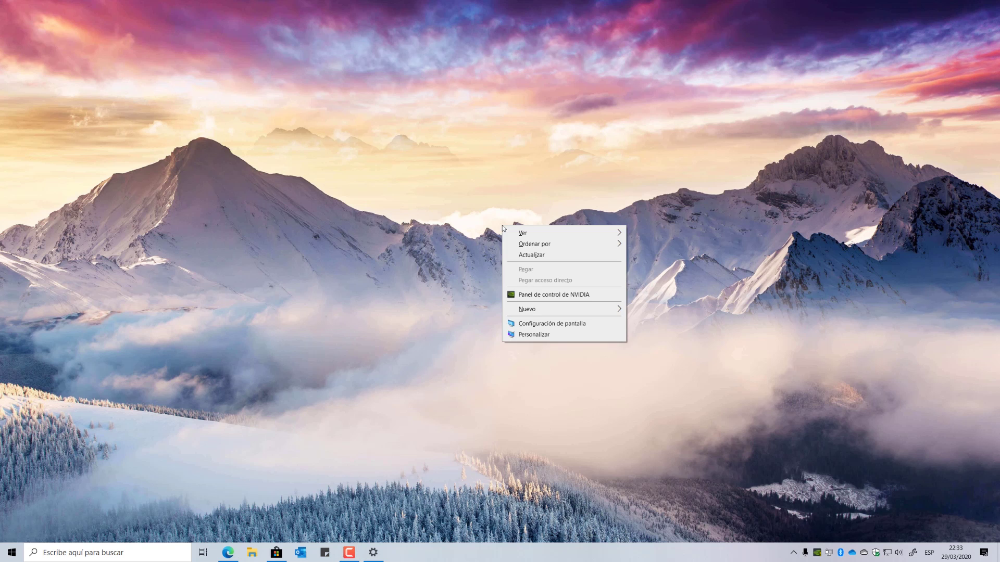
{"action": "left_click", "coordinate": [536, 336]}
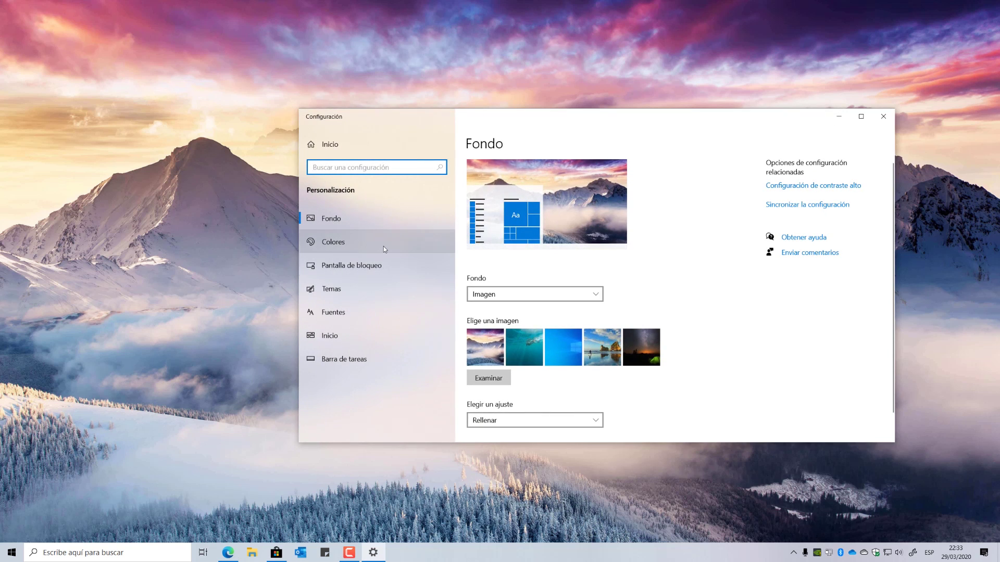
{"action": "left_click", "coordinate": [383, 246]}
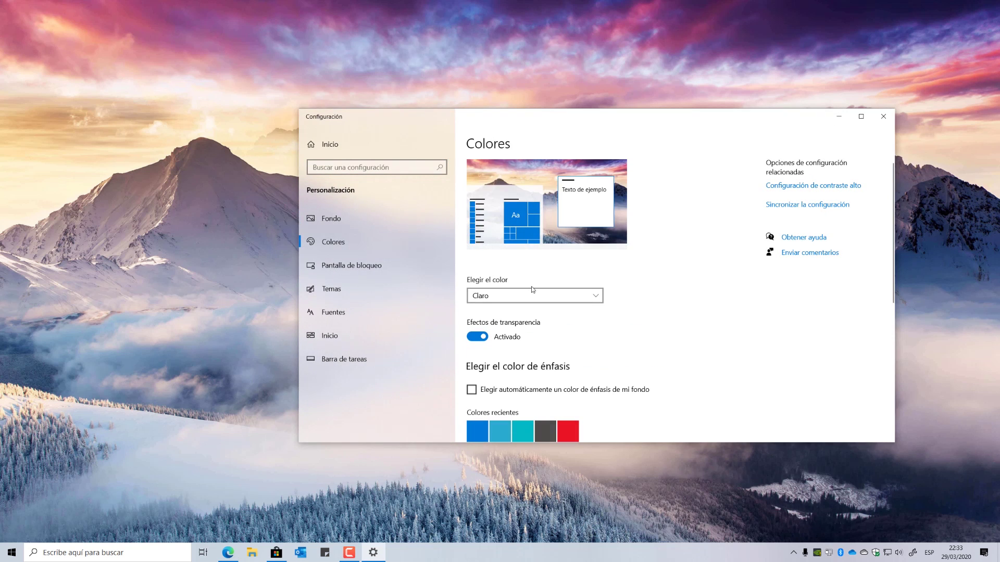
{"action": "left_click", "coordinate": [542, 296]}
{"action": "left_click", "coordinate": [531, 312]}
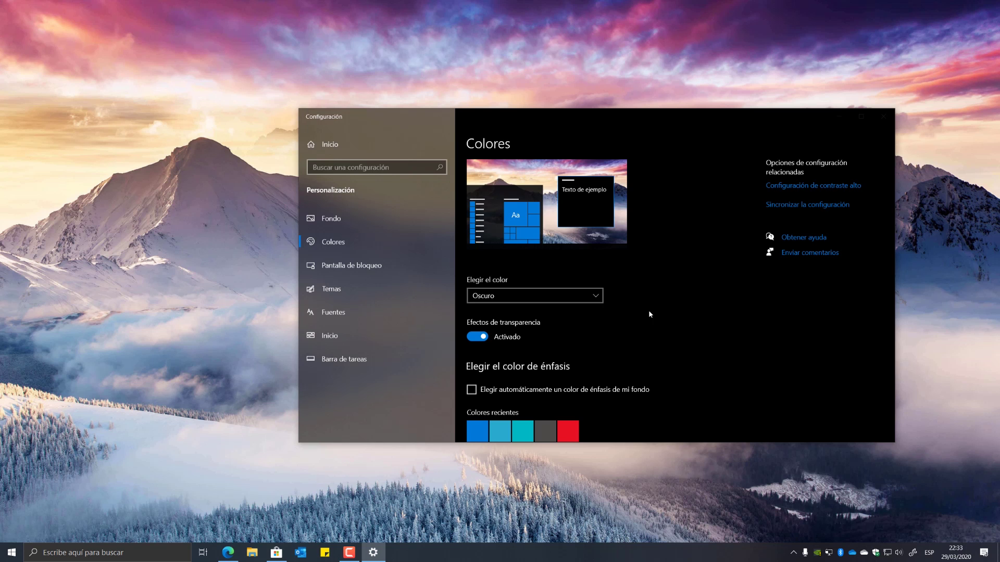
{"action": "left_click", "coordinate": [883, 124]}
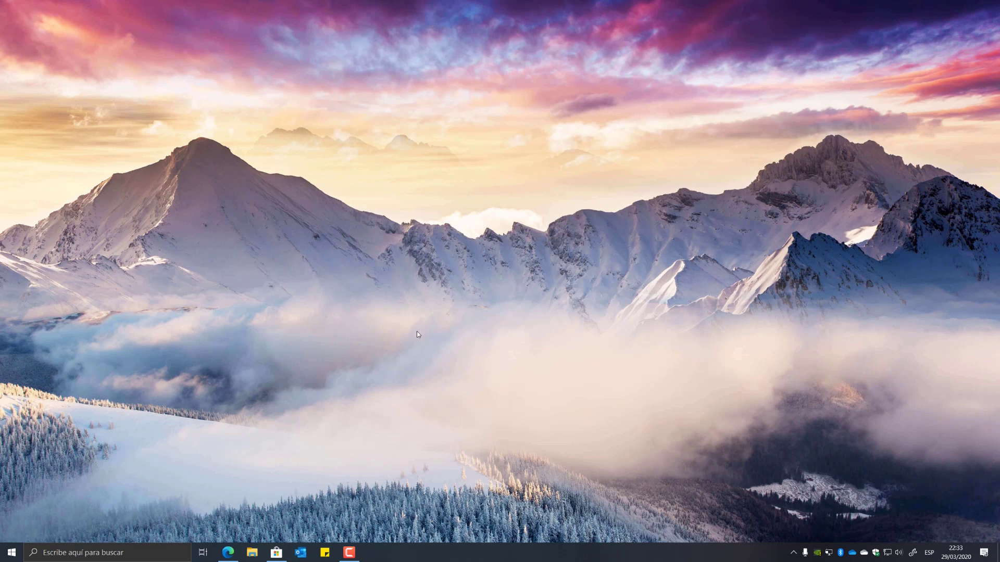
Switch to Edge, download AutoDarkMode_Setup.exe from the GitHub releases page, install it in English in the default folder, and launch it
{"action": "left_click", "coordinate": [229, 552]}
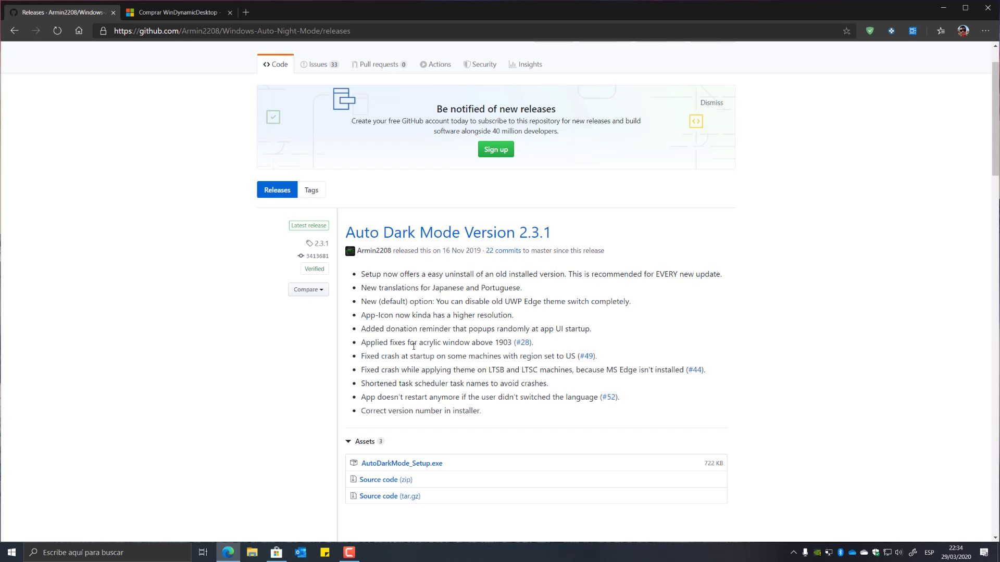
{"action": "left_click", "coordinate": [426, 463]}
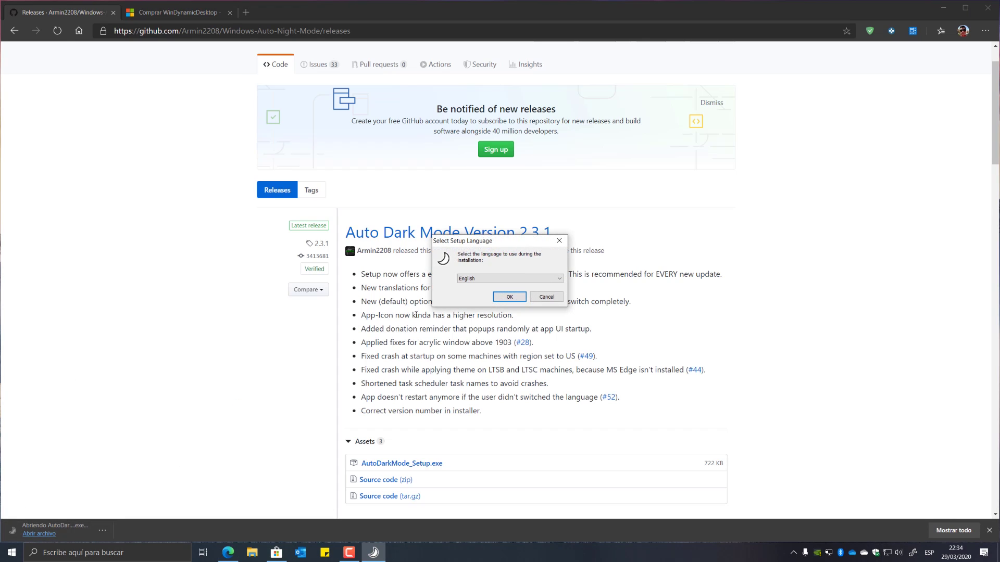
{"action": "left_click", "coordinate": [479, 282]}
{"action": "left_click", "coordinate": [478, 280]}
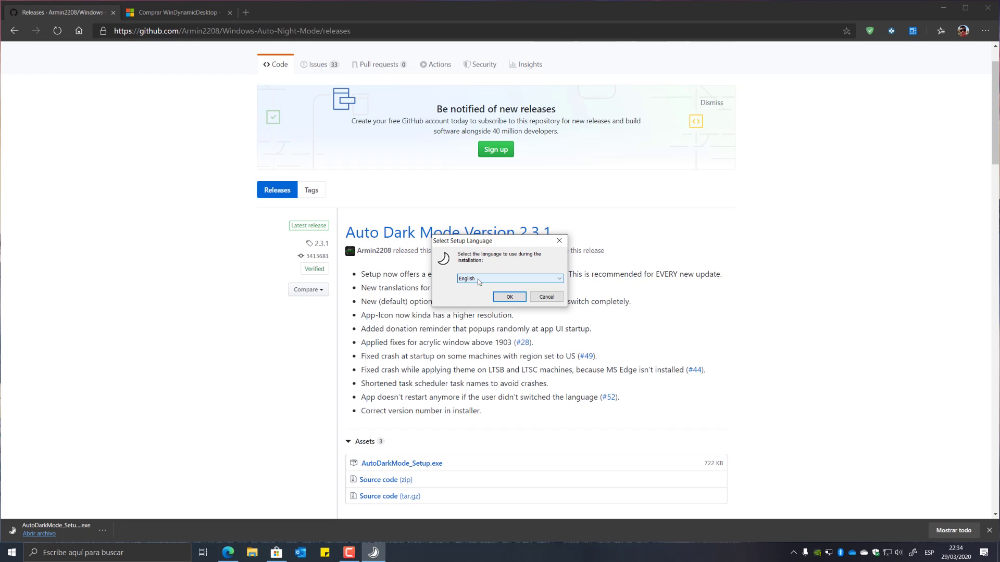
{"action": "left_click", "coordinate": [513, 298]}
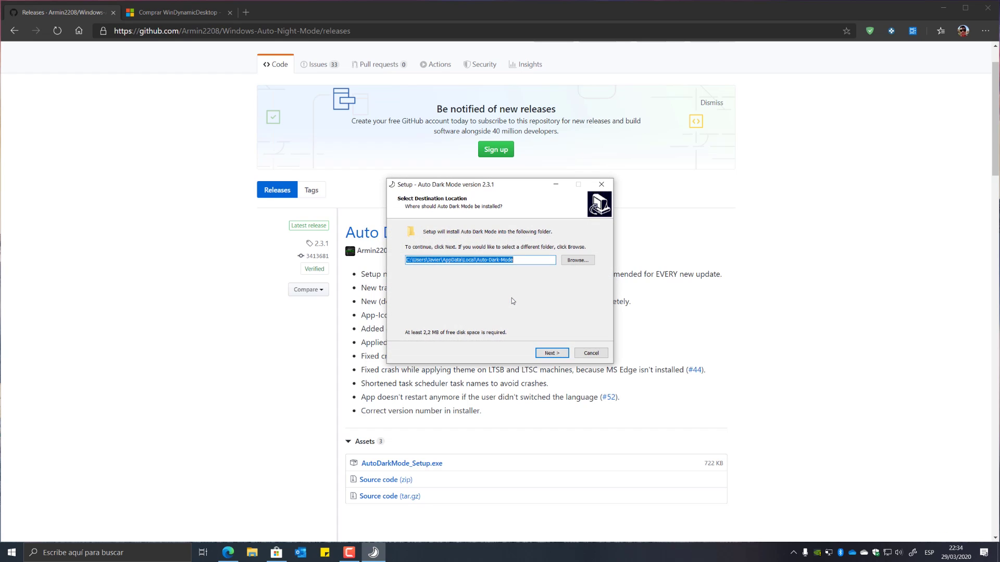
{"action": "left_click", "coordinate": [552, 353]}
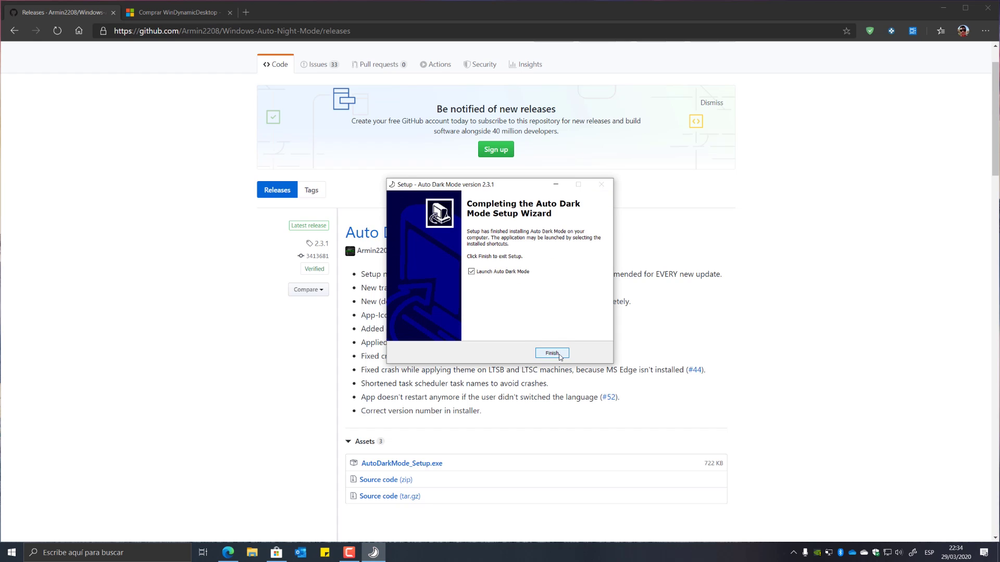
{"action": "left_click", "coordinate": [560, 356]}
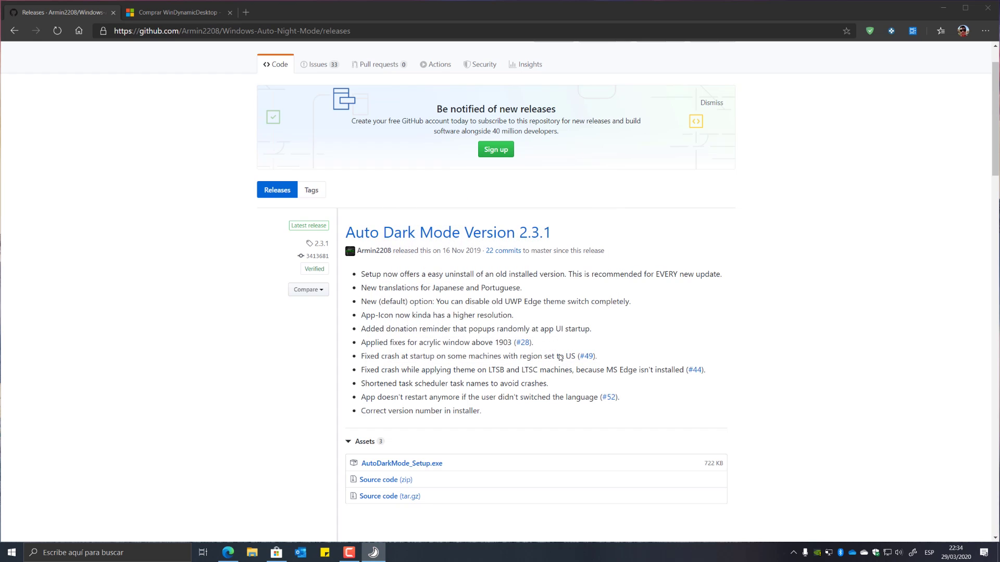
Minimize the browser and enable automatic theme switching in Auto Dark Mode, moving its window toward the middle of the desktop
{"action": "left_click", "coordinate": [950, 9]}
{"action": "left_click_drag", "start_coordinate": [175, 111], "coordinate": [317, 128]}
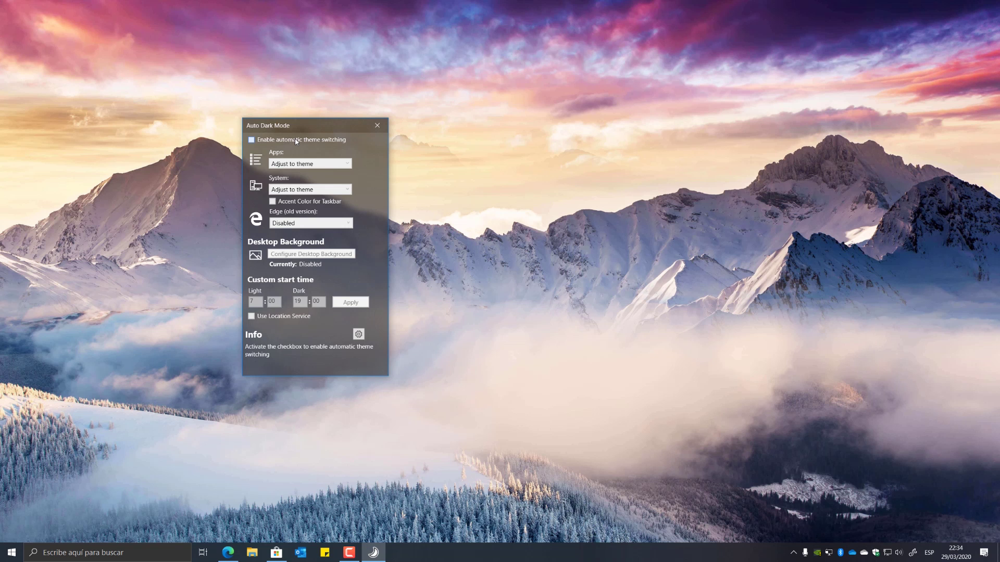
{"action": "left_click", "coordinate": [295, 140]}
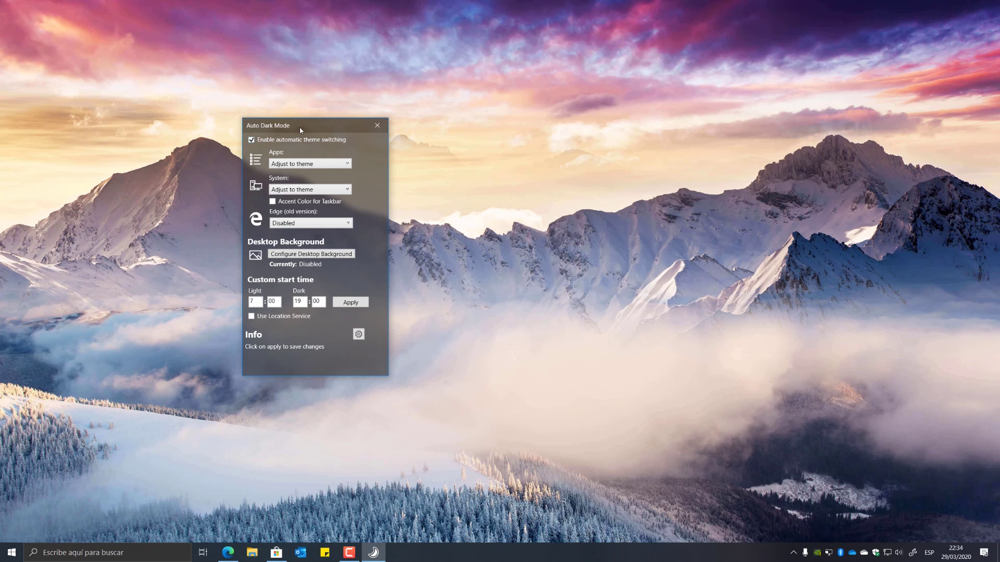
{"action": "left_click_drag", "start_coordinate": [299, 127], "coordinate": [344, 146]}
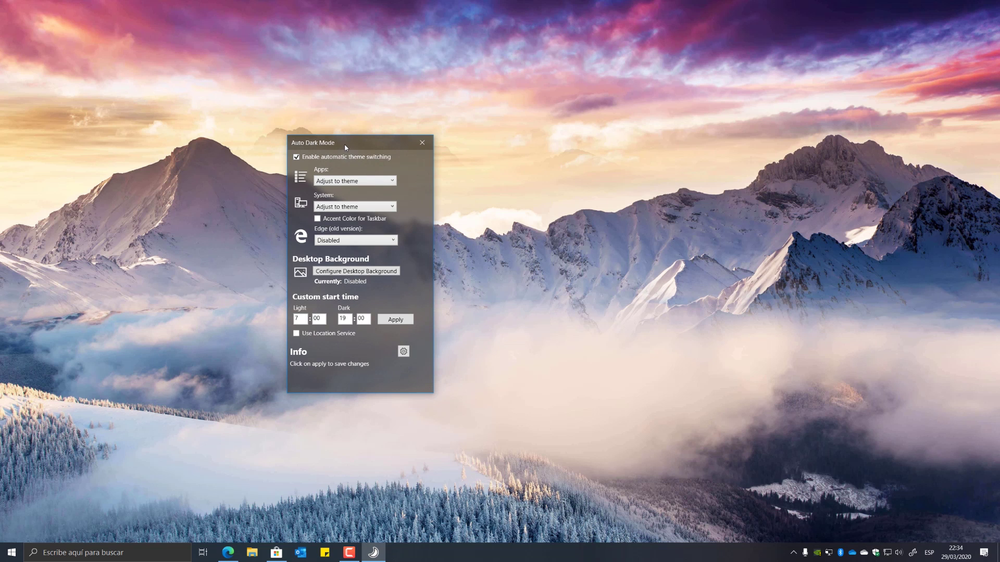
Review the theme choices for Apps, System and the old Edge version, and look at the Start menu's current theme
{"action": "left_click", "coordinate": [357, 182]}
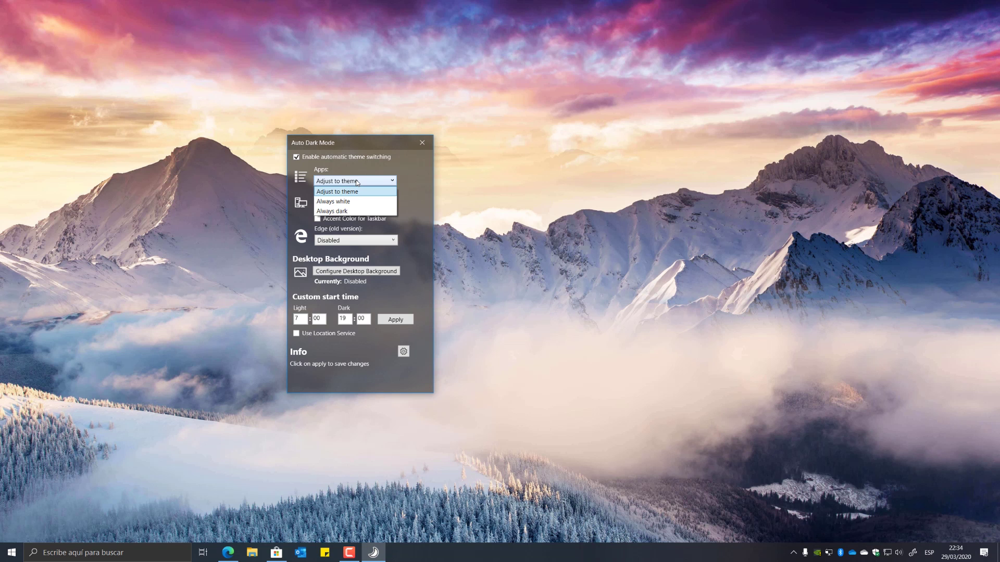
{"action": "left_click", "coordinate": [357, 182]}
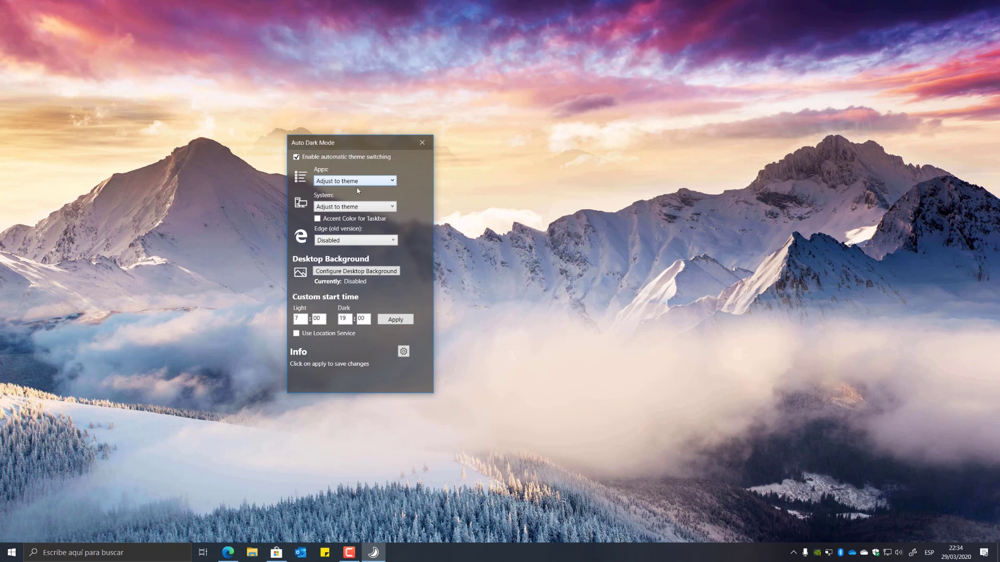
{"action": "left_click", "coordinate": [365, 209]}
{"action": "left_click", "coordinate": [365, 209]}
{"action": "left_click", "coordinate": [393, 241]}
{"action": "left_click", "coordinate": [393, 241]}
{"action": "left_click", "coordinate": [10, 556]}
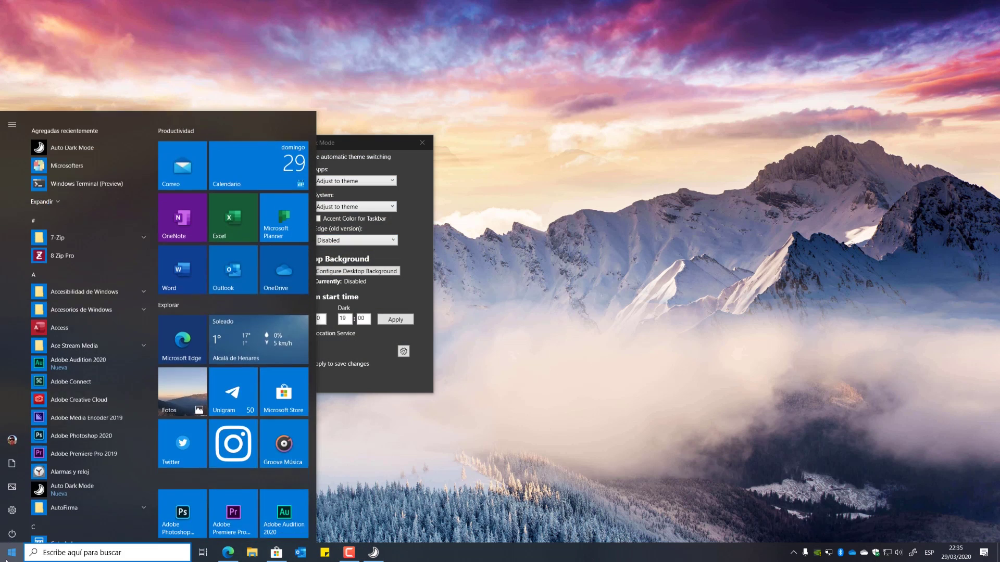
{"action": "left_click", "coordinate": [8, 559]}
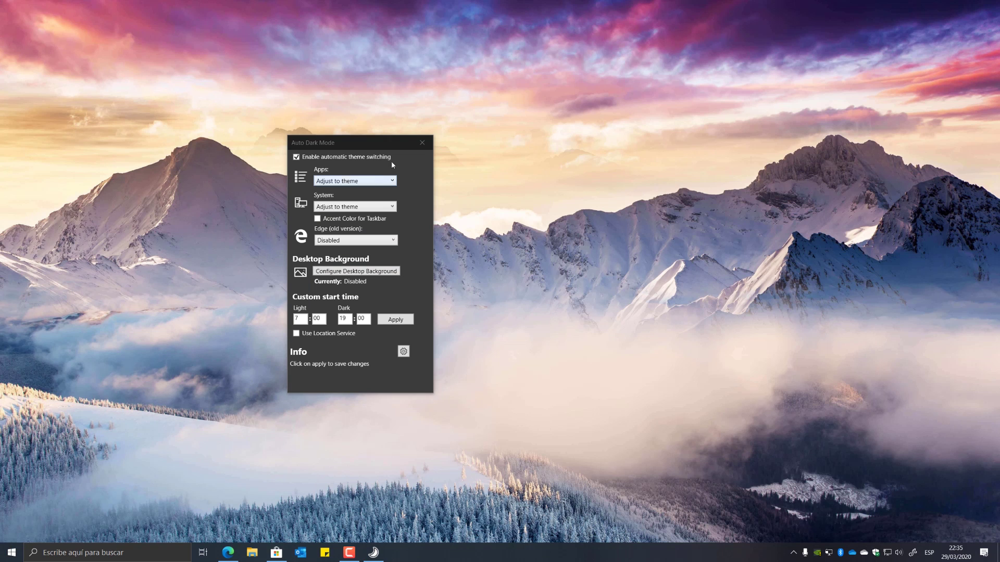
Turn on Use Location Service so the light and dark start times follow the current location
{"action": "left_click_drag", "start_coordinate": [368, 142], "coordinate": [386, 152]}
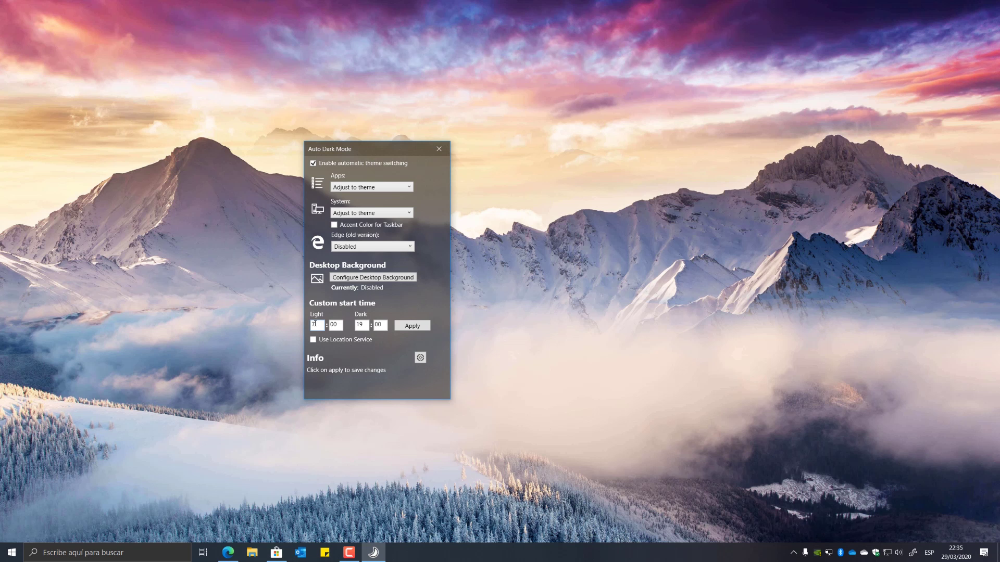
{"action": "left_click", "coordinate": [314, 340]}
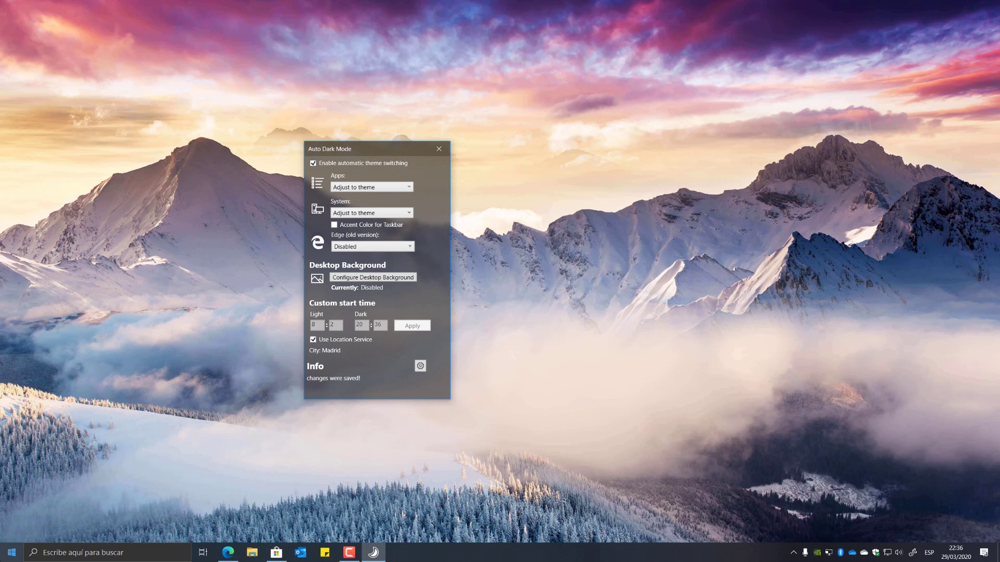
Open Programador de tareas maximized and show the Auto Dark Mode folder of its task library
{"action": "left_click", "coordinate": [11, 553]}
{"action": "type", "text": "programa"}
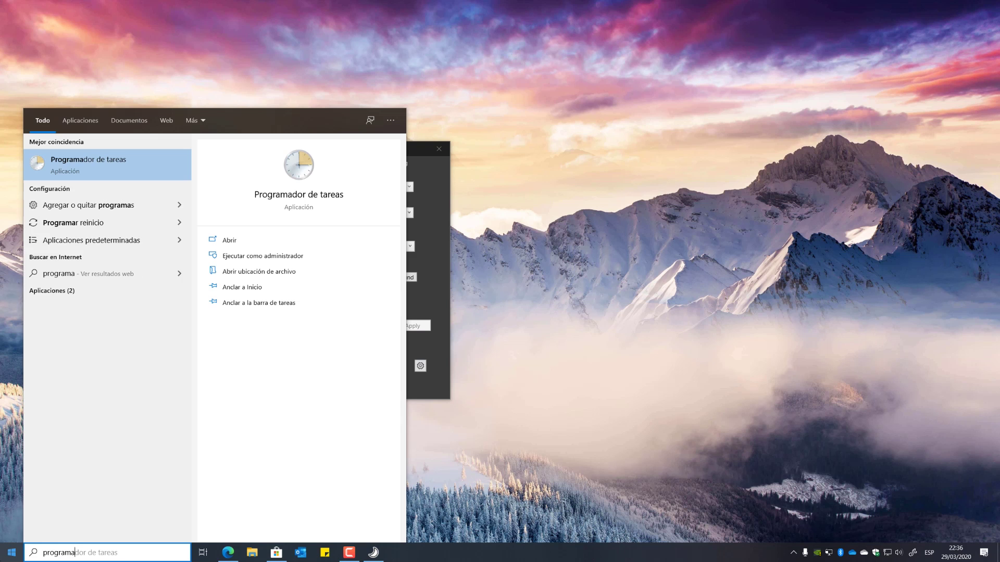
{"action": "key", "text": "Return"}
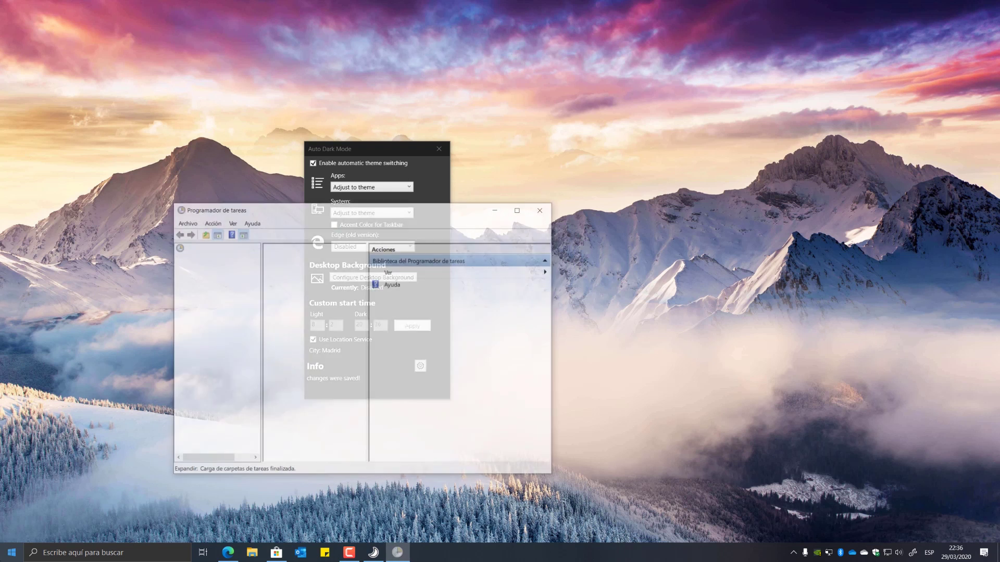
{"action": "double_click", "coordinate": [288, 212]}
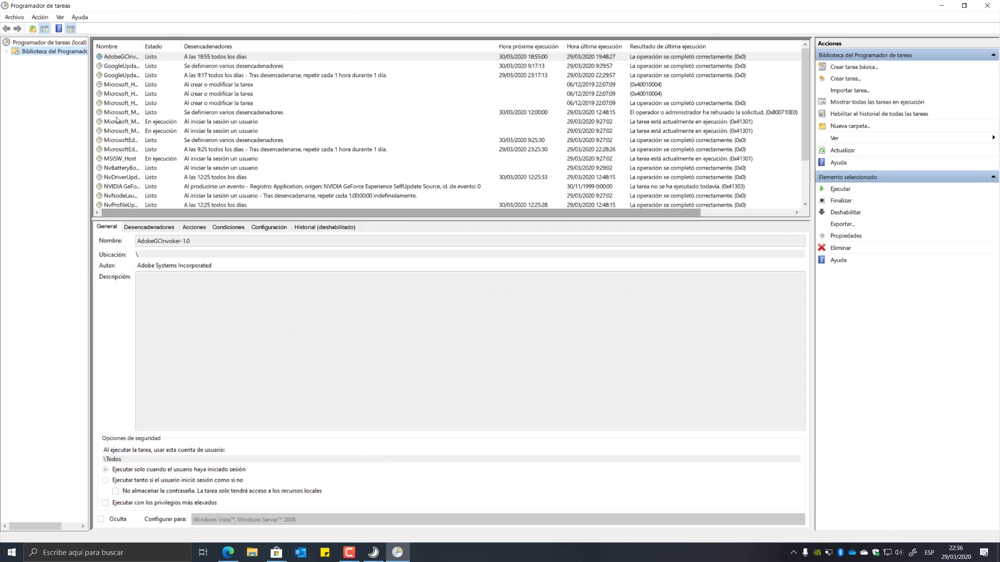
{"action": "double_click", "coordinate": [53, 51]}
{"action": "left_click", "coordinate": [48, 61]}
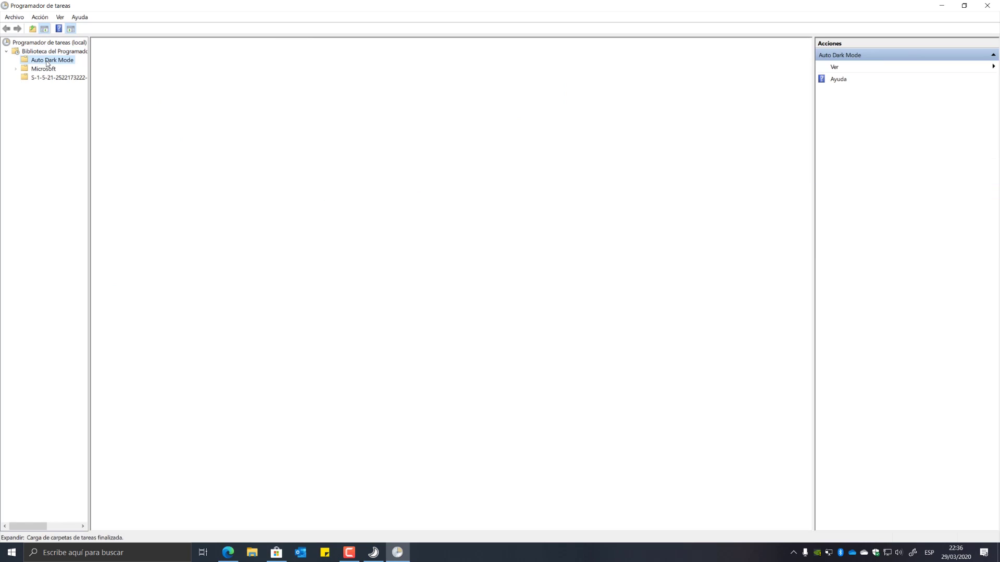
Widen the task name column, examine the Light switch, Dark switch and App updater tasks, and close Programador de tareas
{"action": "left_click_drag", "start_coordinate": [143, 47], "coordinate": [193, 47]}
{"action": "left_click", "coordinate": [139, 86]}
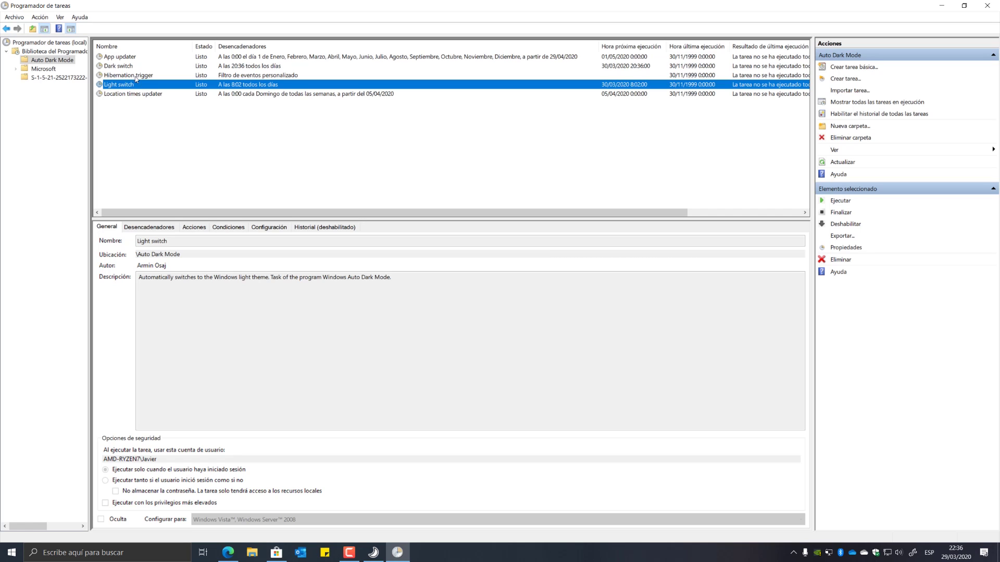
{"action": "left_click", "coordinate": [138, 68]}
{"action": "left_click", "coordinate": [140, 58]}
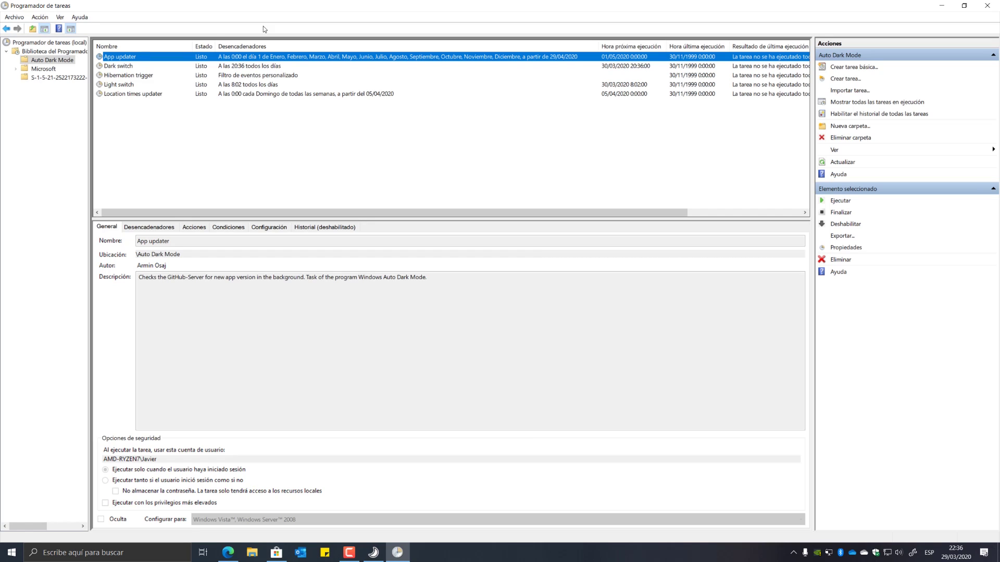
{"action": "left_click", "coordinate": [987, 6]}
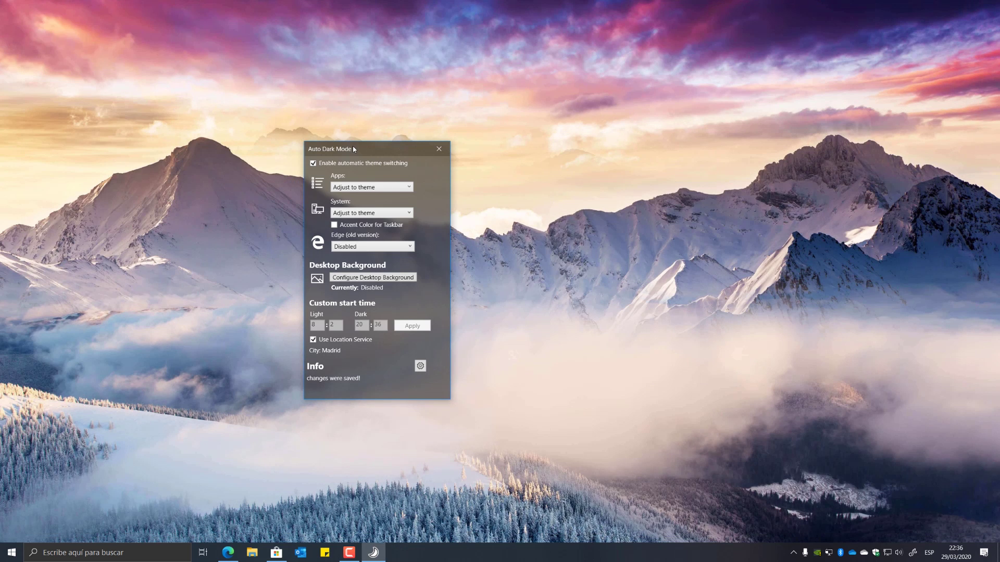
Manually set the system date to 30 marzo 2020 and the hour to 10, and reposition the settings window on the desktop
{"action": "right_click", "coordinate": [956, 553]}
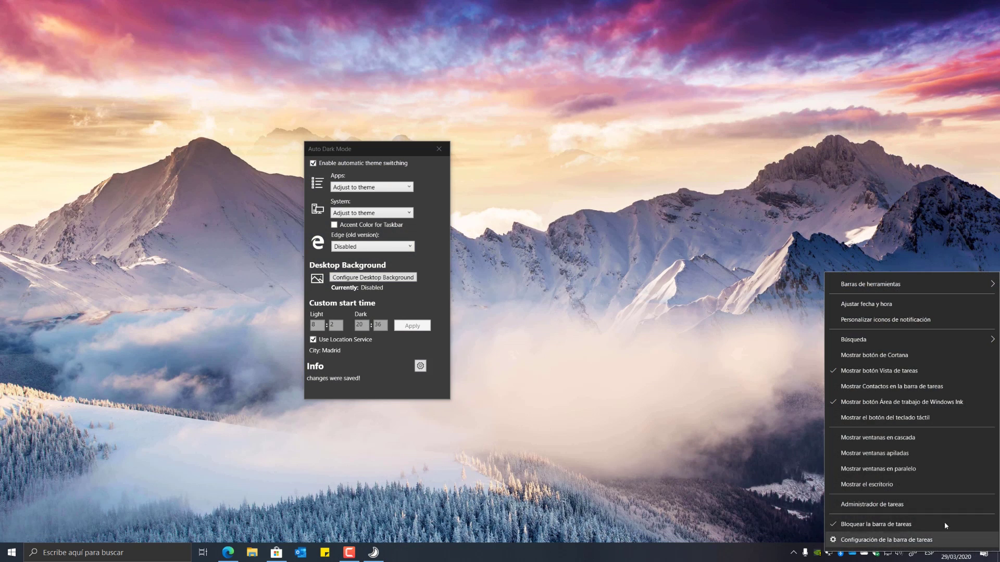
{"action": "left_click", "coordinate": [892, 304]}
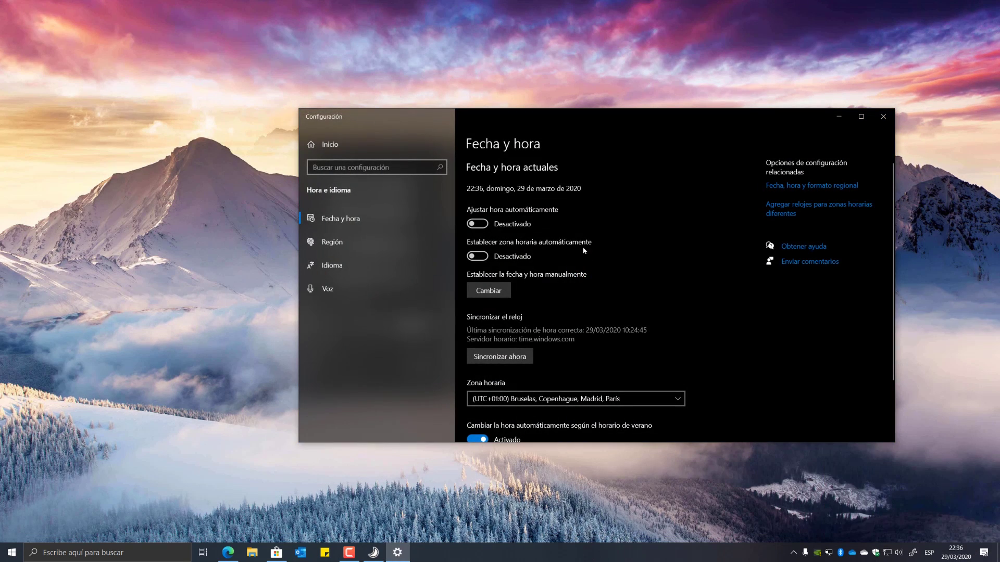
{"action": "left_click", "coordinate": [494, 288]}
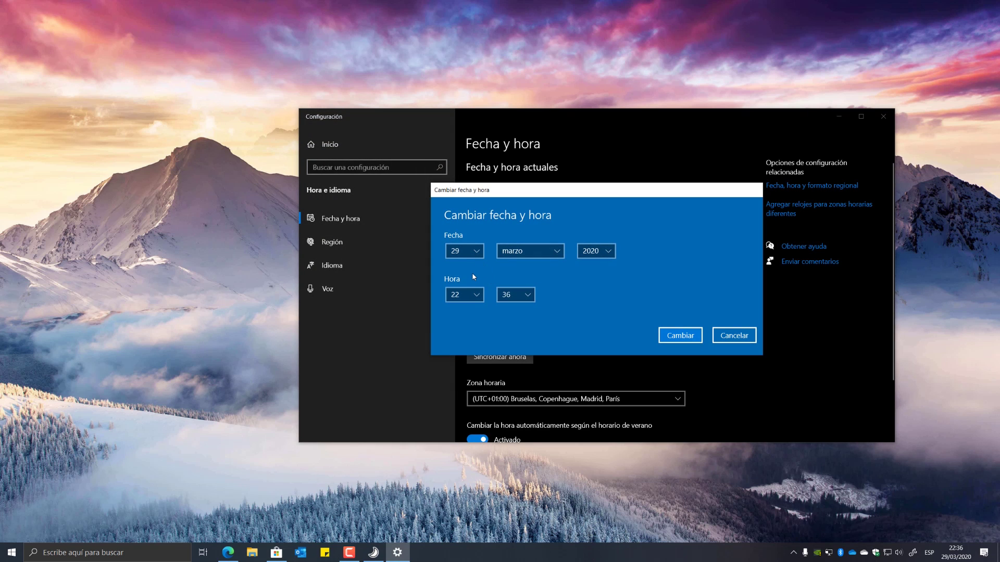
{"action": "left_click", "coordinate": [468, 252]}
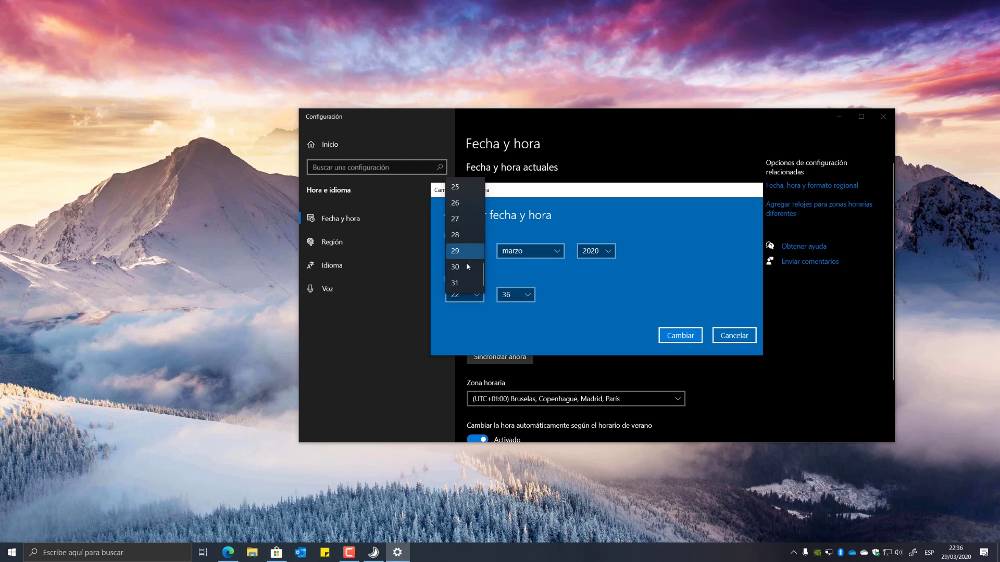
{"action": "left_click", "coordinate": [467, 268]}
{"action": "left_click", "coordinate": [466, 298]}
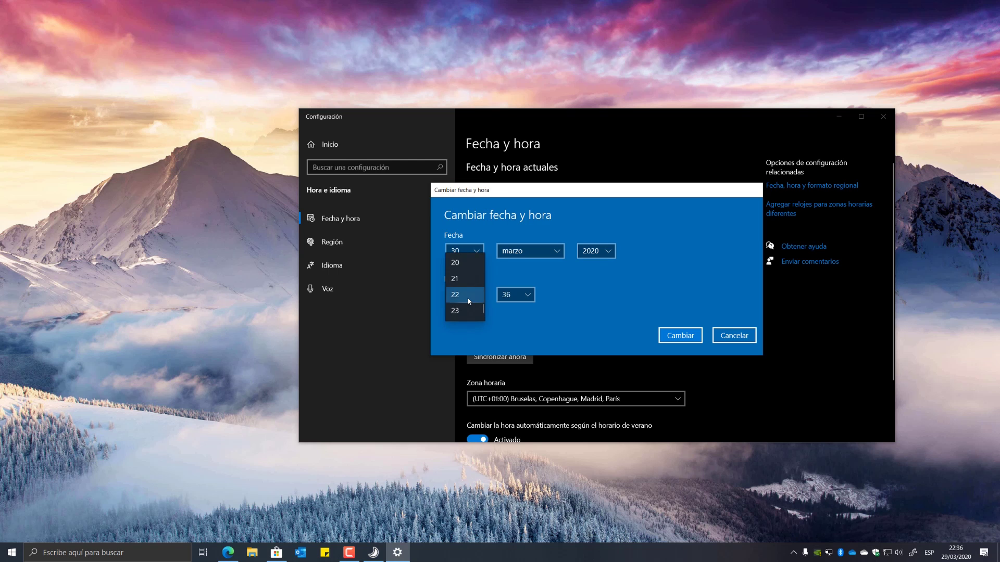
{"action": "scroll", "coordinate": [468, 300], "scroll_direction": "up", "scroll_amount": 3}
{"action": "scroll", "coordinate": [475, 298], "scroll_direction": "up", "scroll_amount": 2}
{"action": "left_click", "coordinate": [468, 297]}
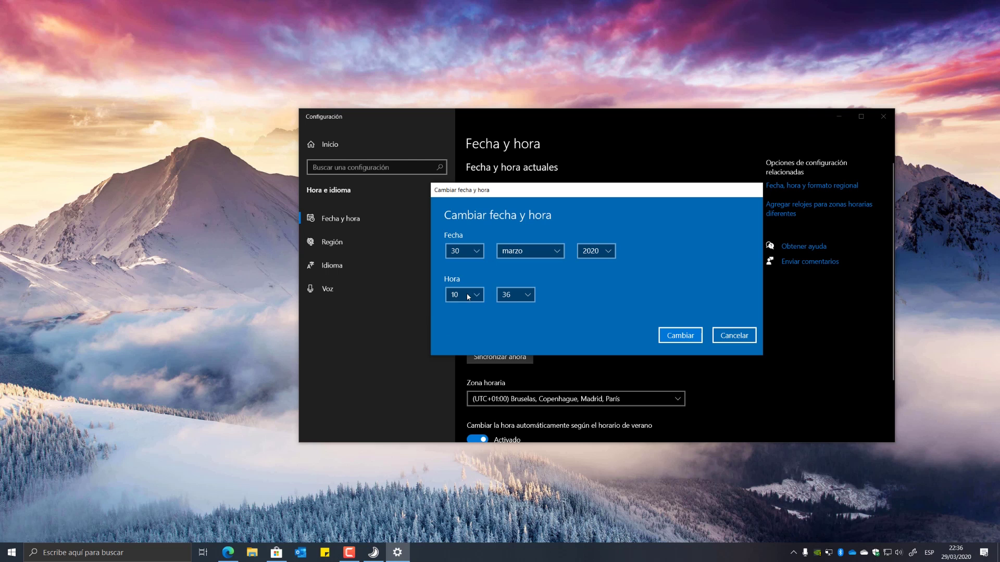
{"action": "left_click", "coordinate": [668, 335]}
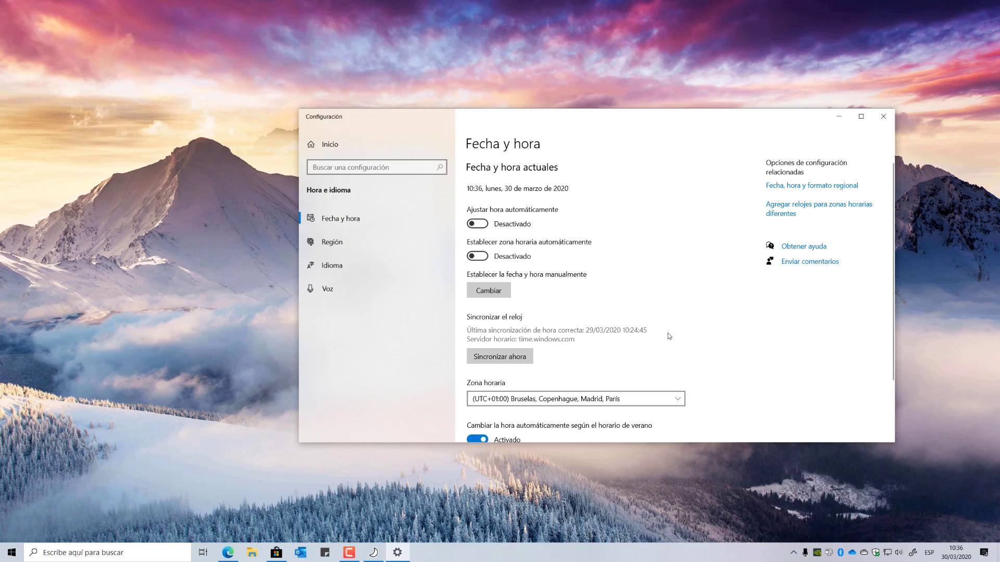
{"action": "left_click_drag", "start_coordinate": [639, 120], "coordinate": [570, 127]}
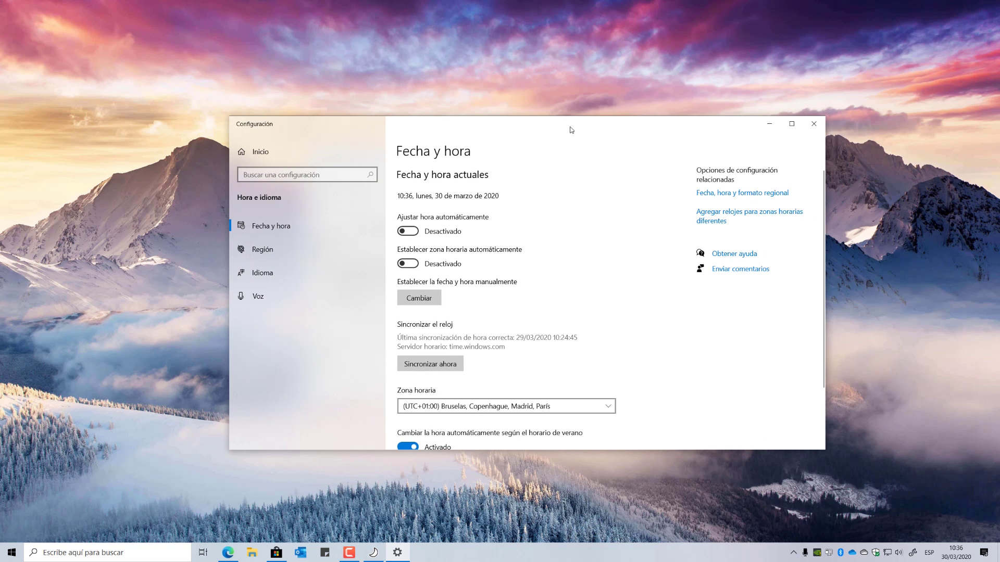
Close the date settings and Auto Dark Mode windows, and show the WinDynamicDesktop store page in the Edge browser
{"action": "left_click", "coordinate": [814, 125]}
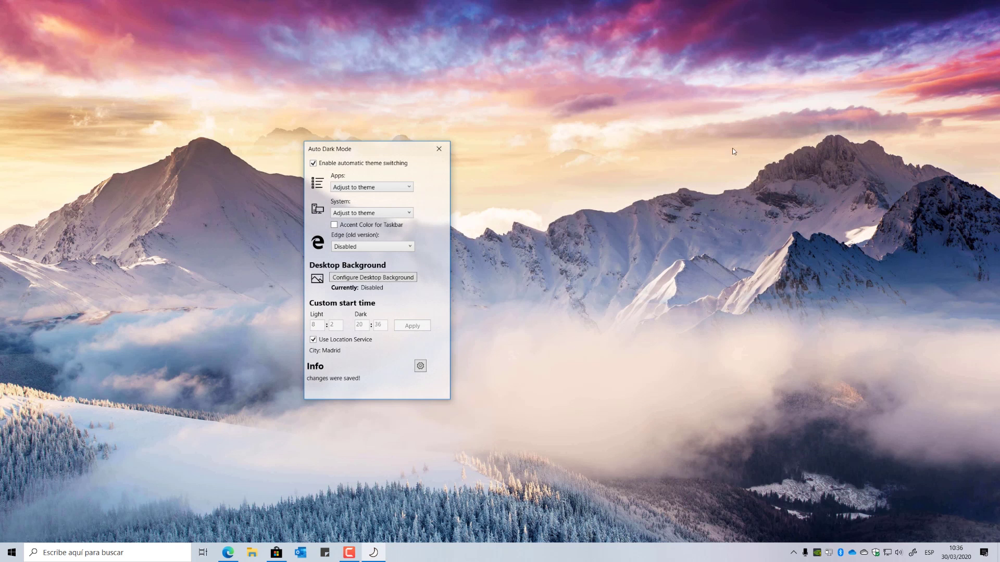
{"action": "left_click", "coordinate": [439, 149]}
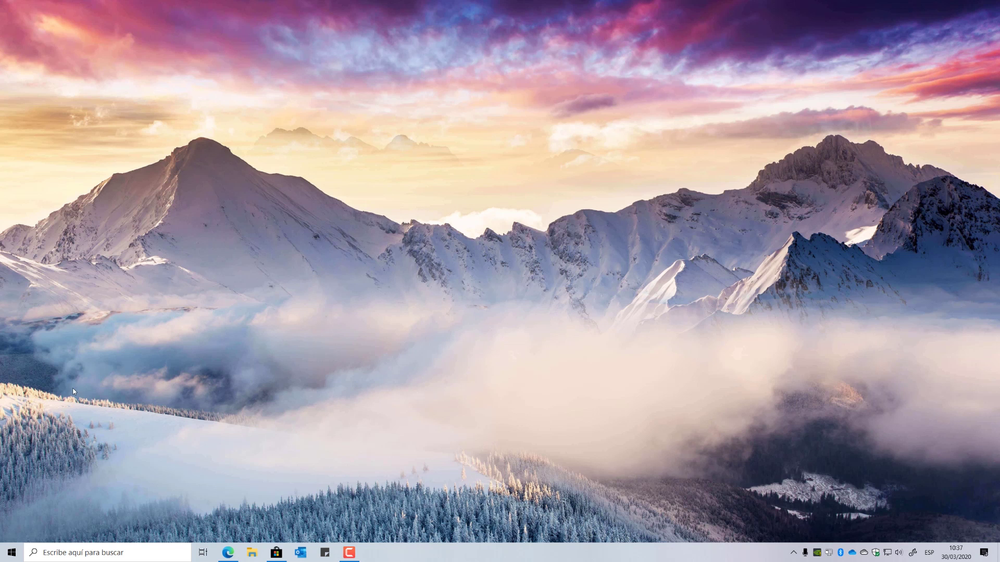
{"action": "left_click", "coordinate": [228, 552]}
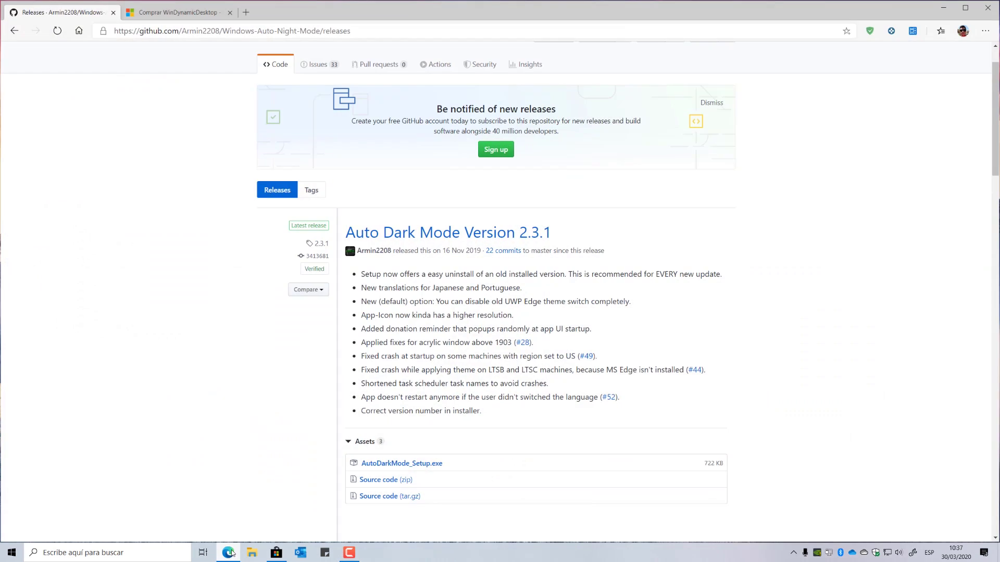
{"action": "left_click", "coordinate": [149, 12]}
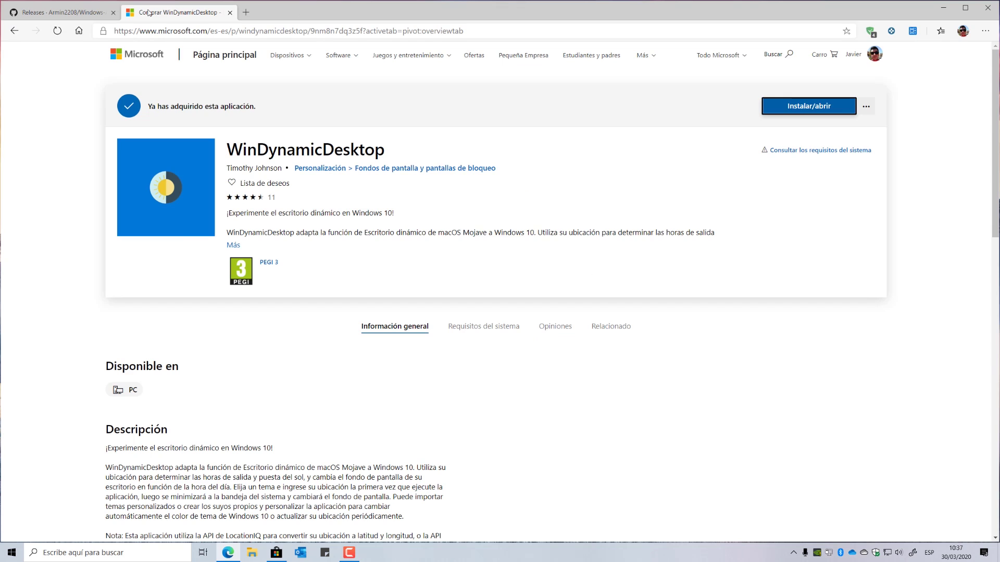
Switch to Microsoft Store, install WinDynamicDesktop, and minimize the browser behind it
{"action": "left_click", "coordinate": [279, 552]}
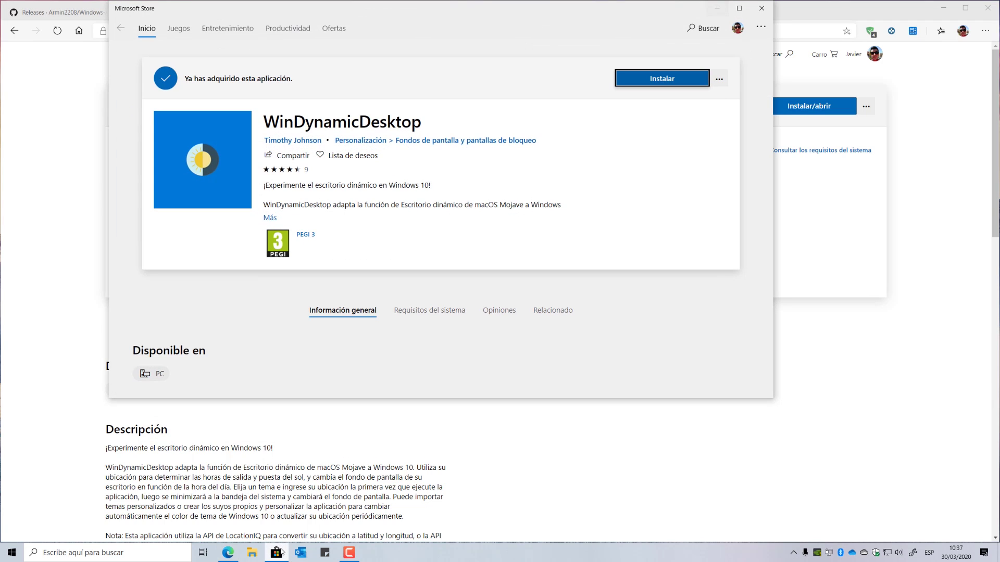
{"action": "left_click", "coordinate": [662, 79]}
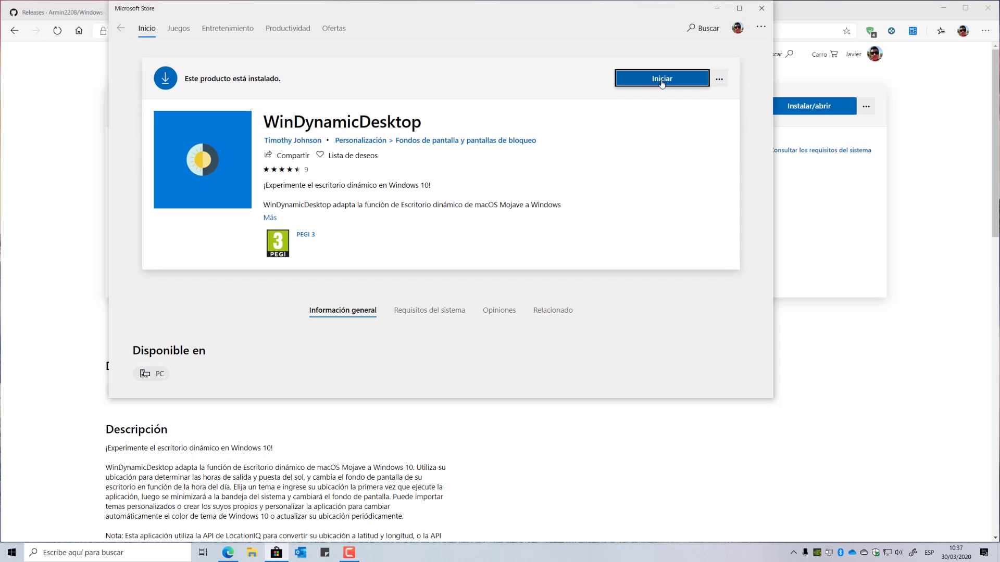
{"action": "left_click", "coordinate": [943, 8]}
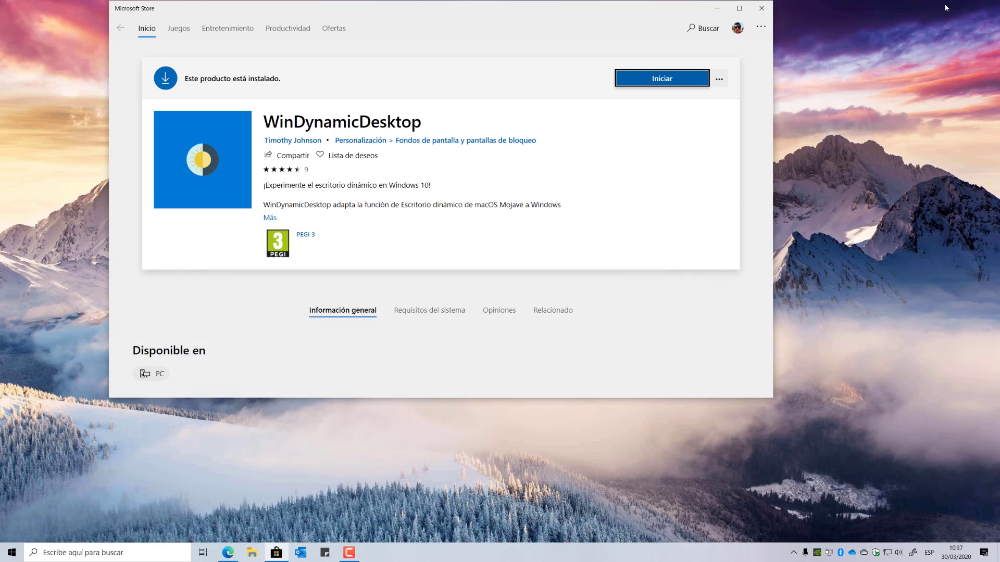
Launch WinDynamicDesktop in English and configure its timing to use the Windows location service
{"action": "left_click", "coordinate": [677, 80]}
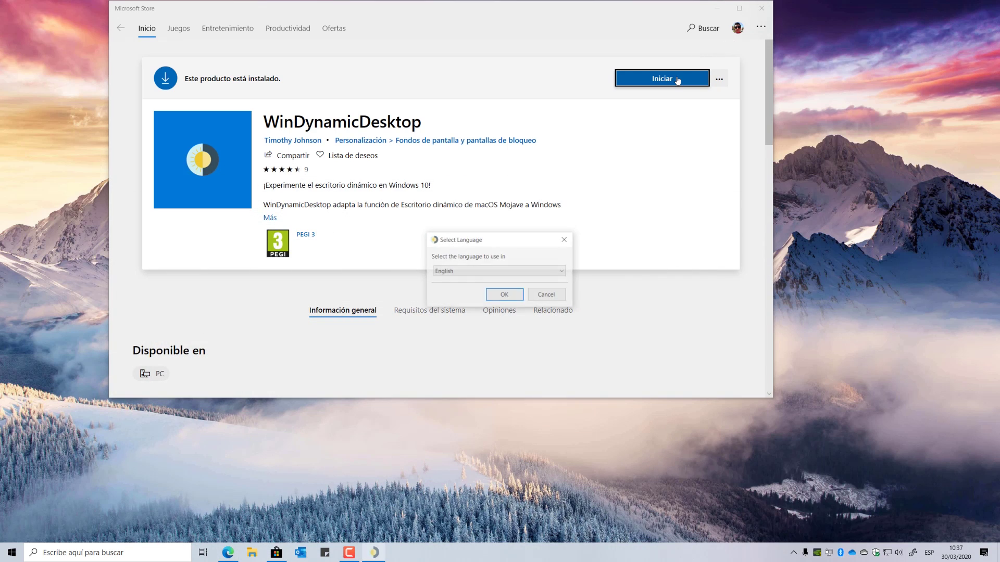
{"action": "left_click", "coordinate": [522, 294]}
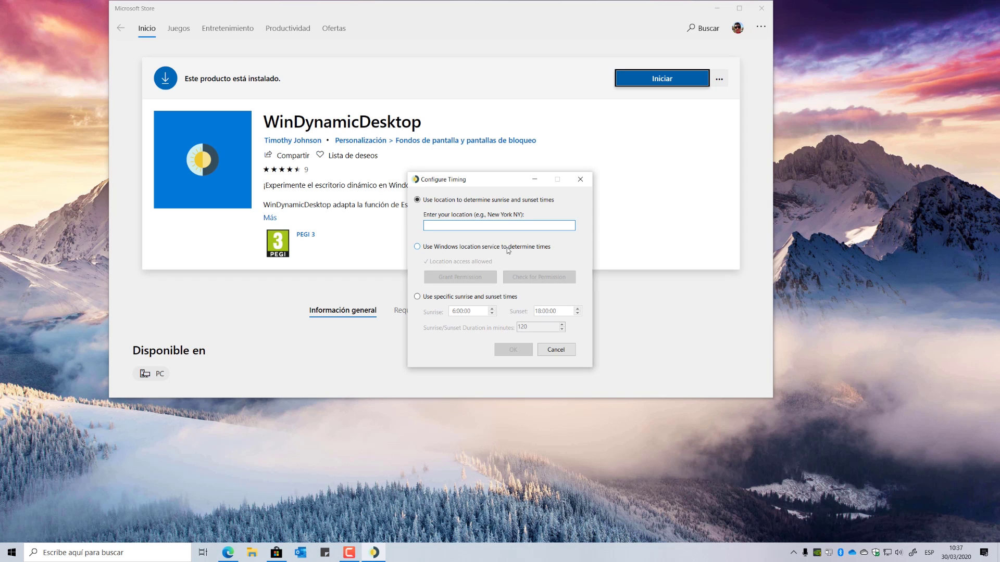
{"action": "left_click", "coordinate": [508, 248]}
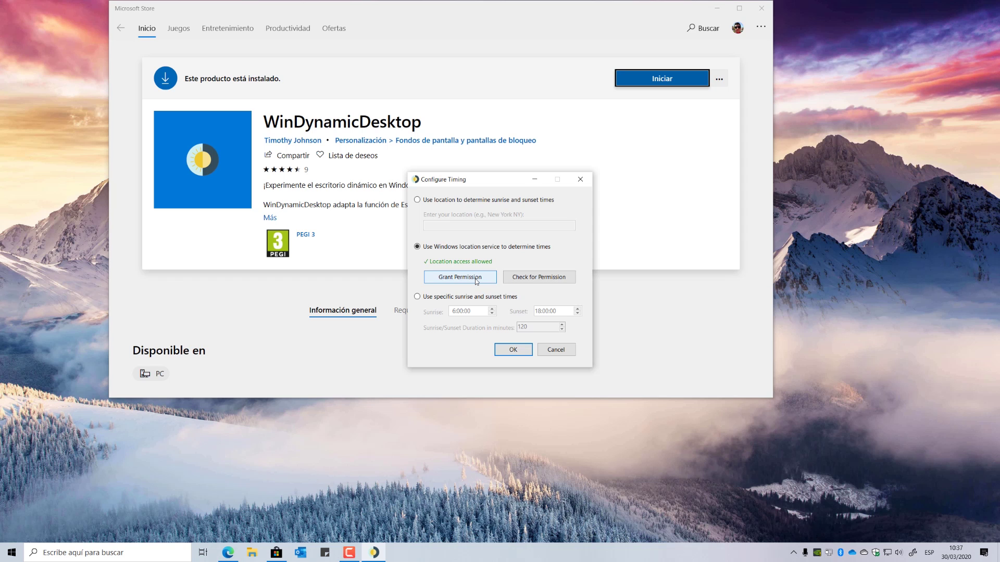
{"action": "left_click", "coordinate": [513, 350]}
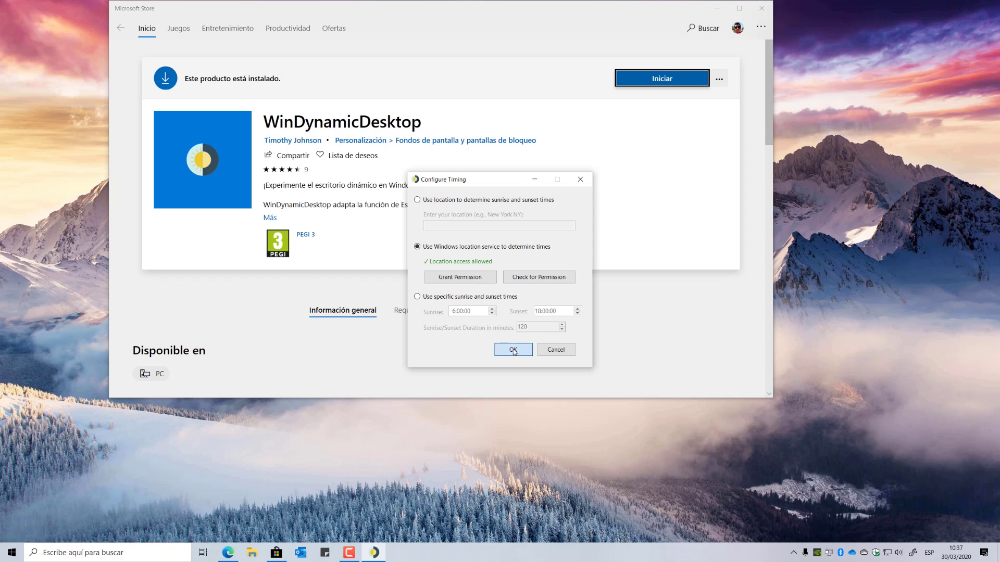
Apply the Mojave Desert theme, with the store and theme selection windows minimized to uncover the desktop
{"action": "left_click_drag", "start_coordinate": [493, 171], "coordinate": [492, 191]}
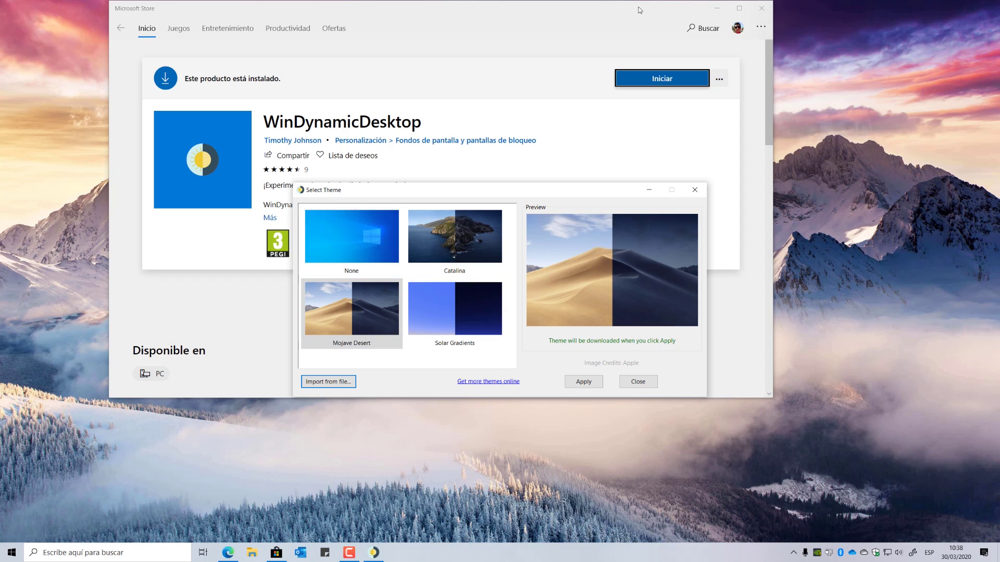
{"action": "left_click", "coordinate": [716, 15]}
{"action": "left_click", "coordinate": [581, 380]}
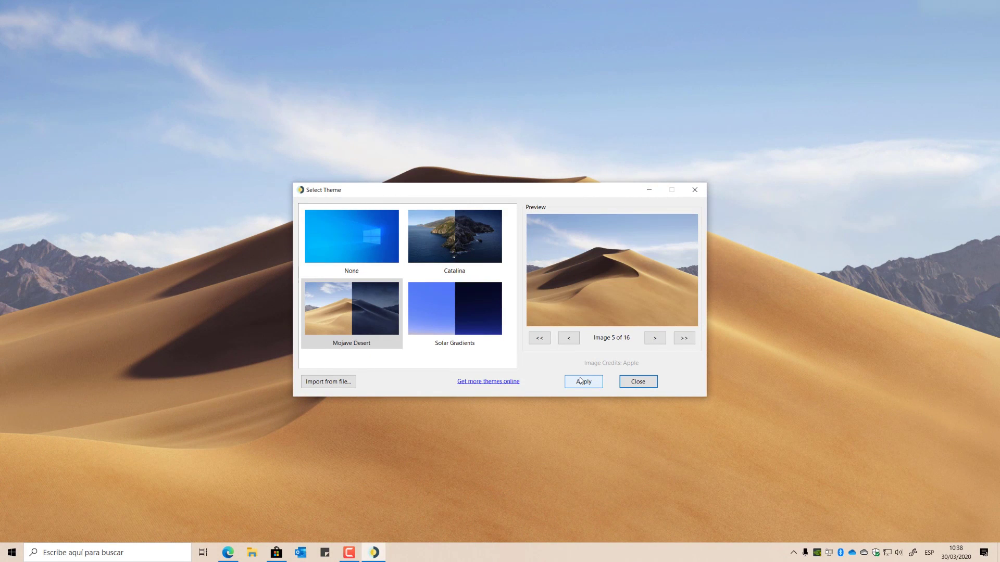
{"action": "left_click", "coordinate": [649, 190]}
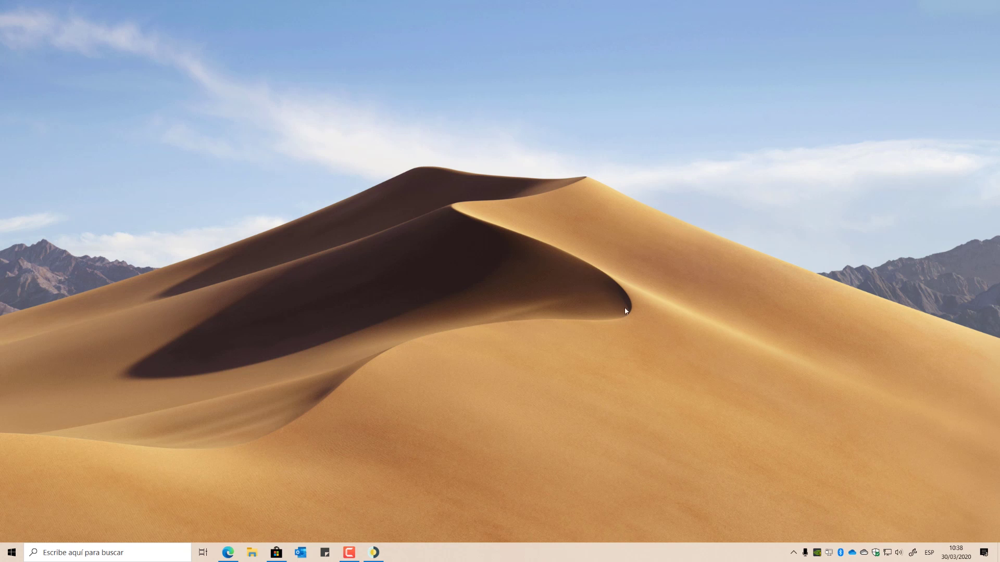
Open the date and time settings, manually set the system hour to 12, and move the window aside to reveal the wallpaper
{"action": "right_click", "coordinate": [957, 553]}
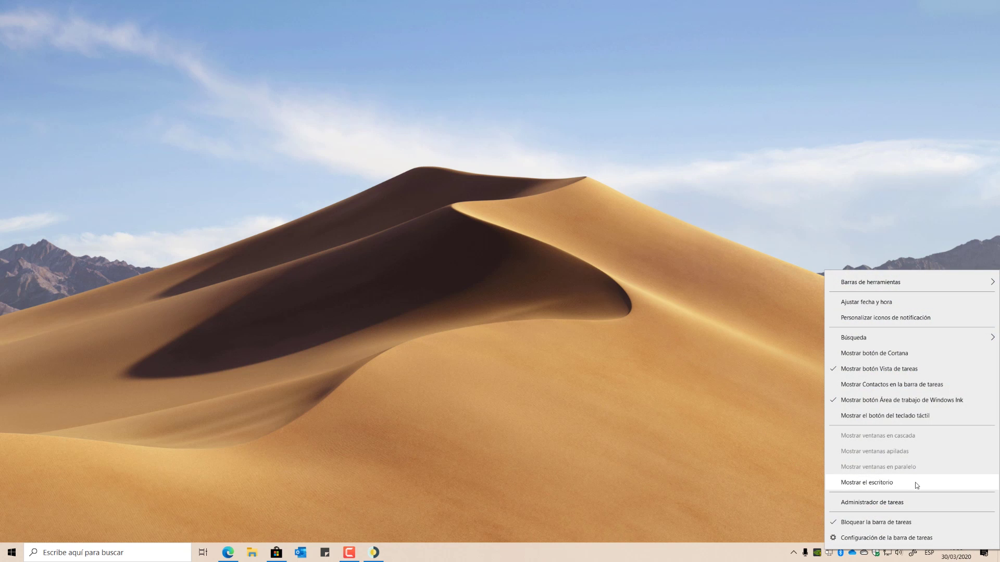
{"action": "left_click", "coordinate": [877, 302]}
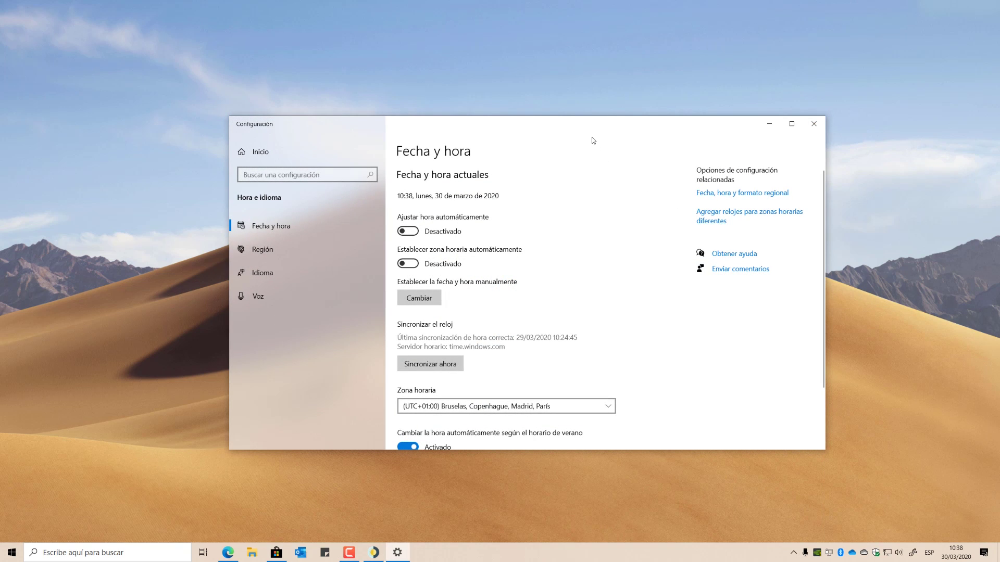
{"action": "left_click_drag", "start_coordinate": [591, 131], "coordinate": [833, 237]}
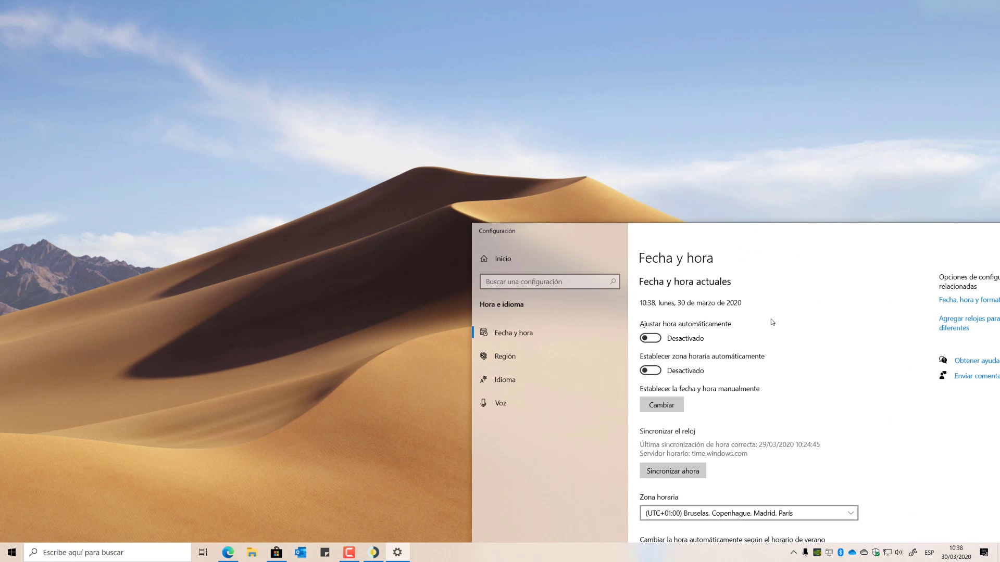
{"action": "left_click", "coordinate": [661, 404]}
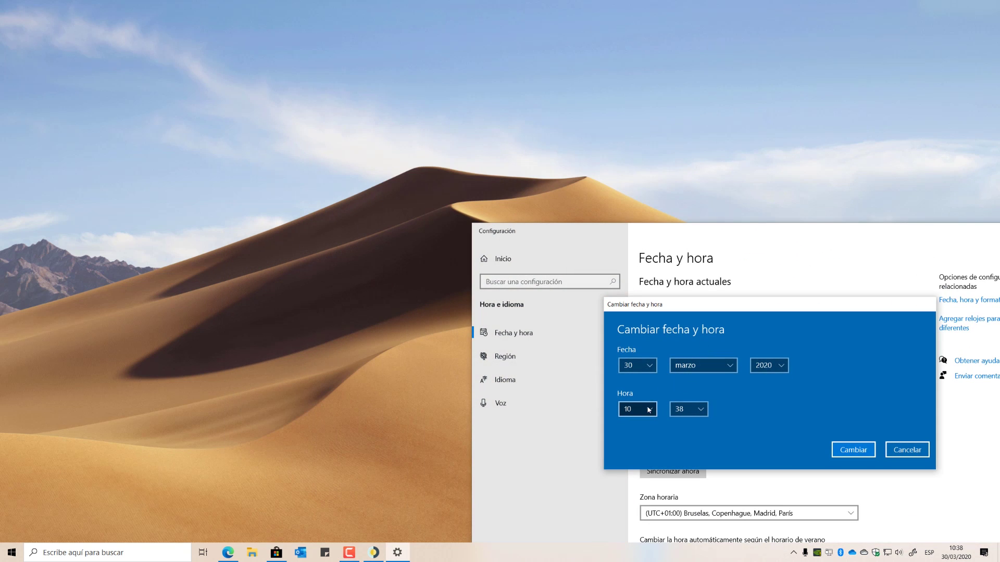
{"action": "left_click", "coordinate": [648, 409]}
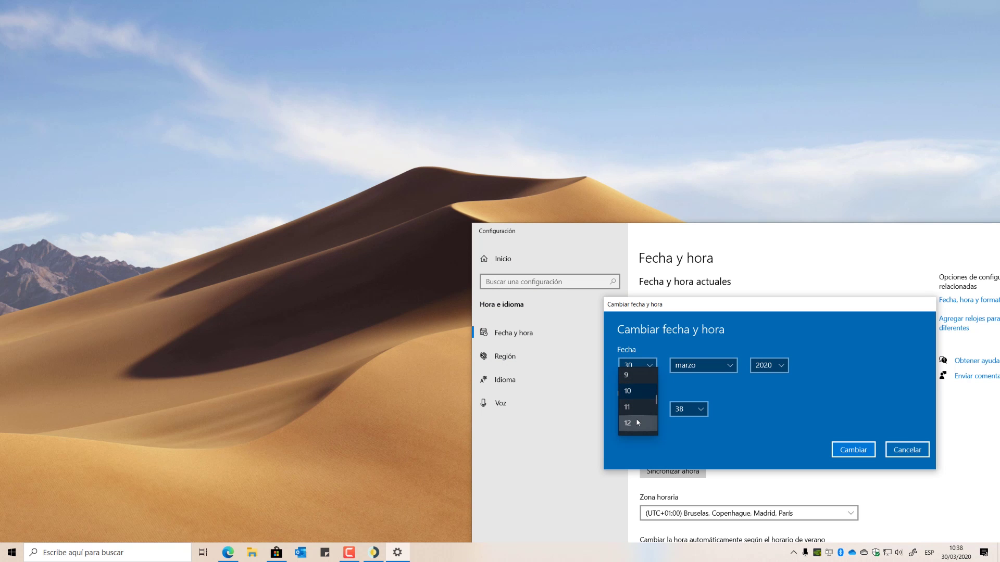
{"action": "left_click", "coordinate": [645, 423]}
{"action": "left_click", "coordinate": [846, 450]}
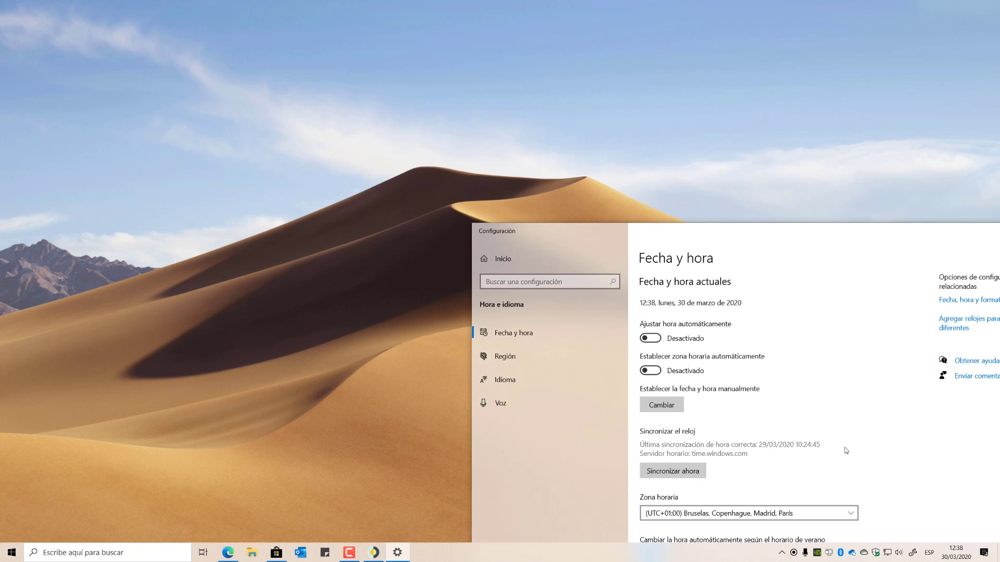
{"action": "left_click_drag", "start_coordinate": [705, 231], "coordinate": [793, 209]}
Manually set the system hour to 15 and move the settings window to uncover the wallpaper
{"action": "left_click", "coordinate": [749, 385]}
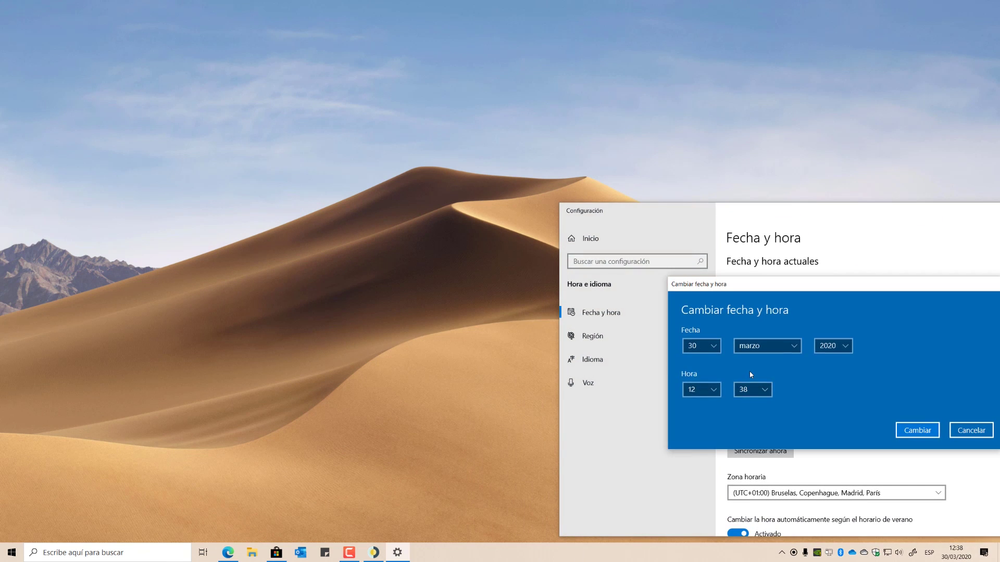
{"action": "left_click", "coordinate": [712, 391]}
{"action": "scroll", "coordinate": [715, 402], "scroll_direction": "down", "scroll_amount": 2}
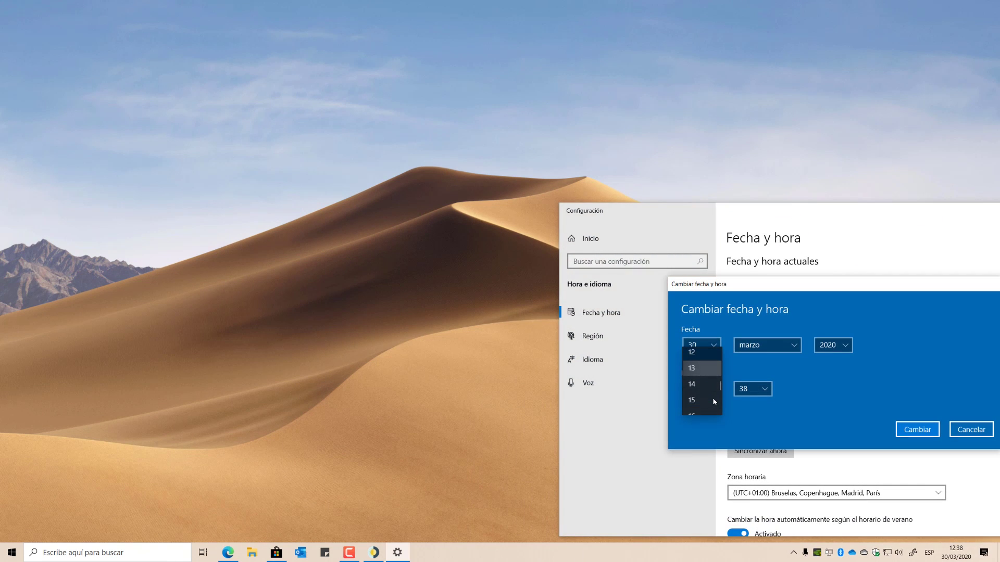
{"action": "left_click", "coordinate": [713, 398]}
{"action": "left_click", "coordinate": [931, 430]}
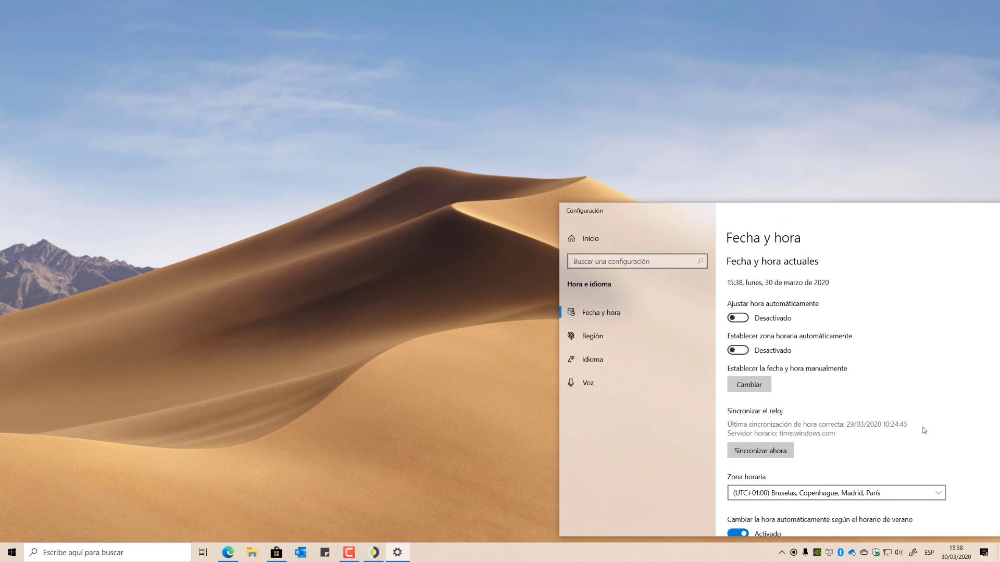
{"action": "left_click_drag", "start_coordinate": [821, 214], "coordinate": [705, 316]}
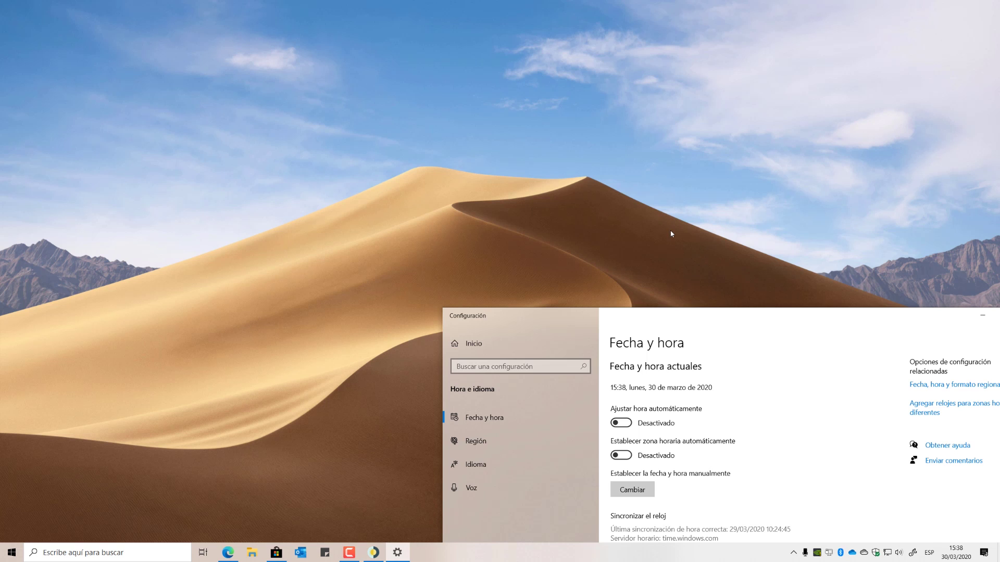
Manually set the system hour to 18 and move the settings window low on the desktop to uncover the wallpaper
{"action": "left_click_drag", "start_coordinate": [655, 315], "coordinate": [683, 230]}
{"action": "left_click", "coordinate": [668, 402]}
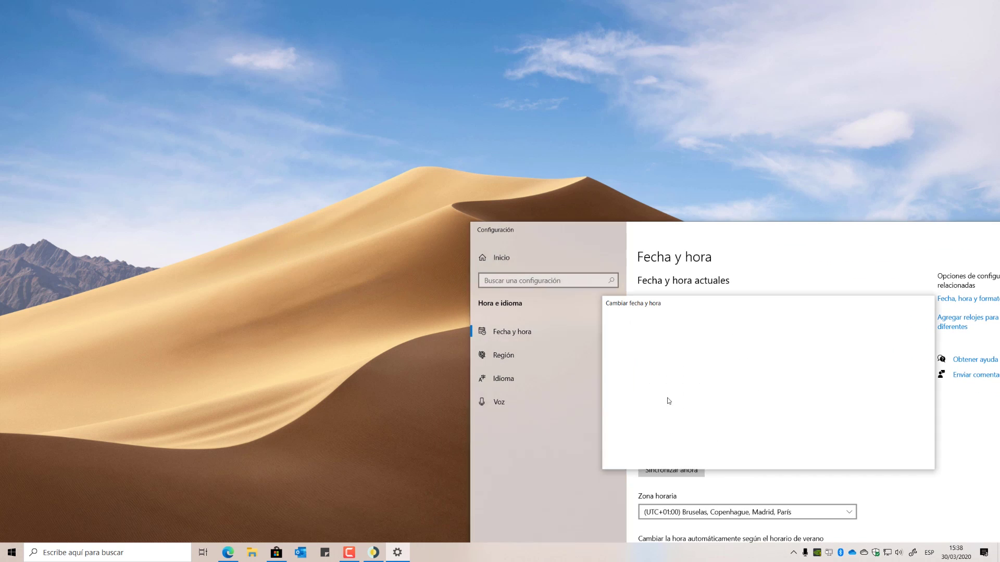
{"action": "left_click", "coordinate": [637, 409]}
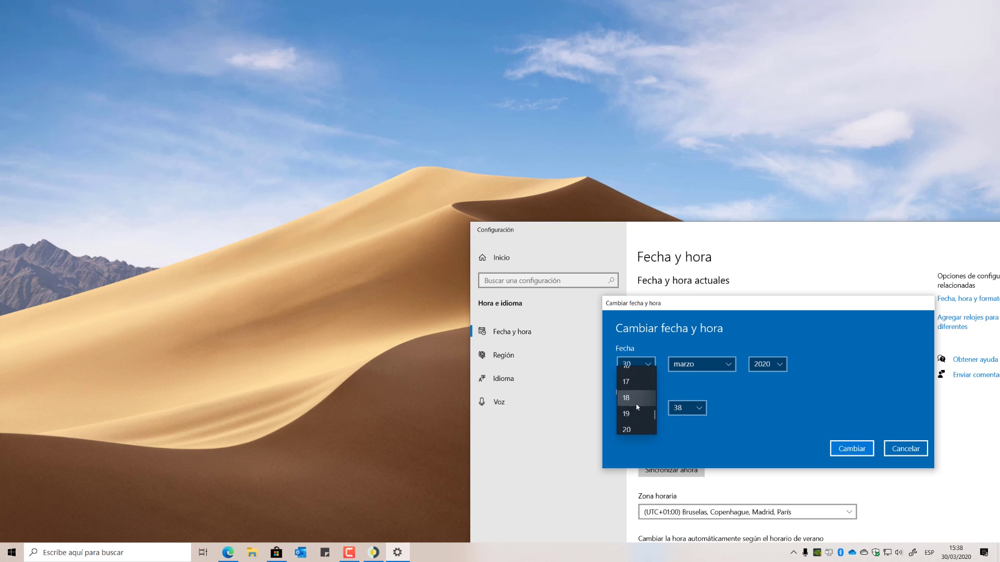
{"action": "left_click", "coordinate": [627, 402]}
{"action": "left_click", "coordinate": [851, 448]}
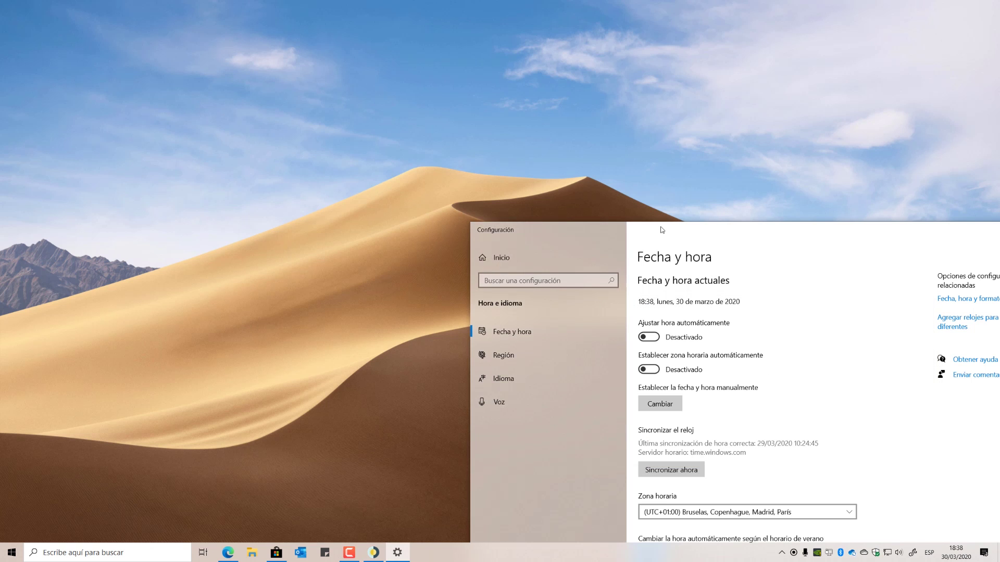
{"action": "left_click_drag", "start_coordinate": [661, 230], "coordinate": [551, 392]}
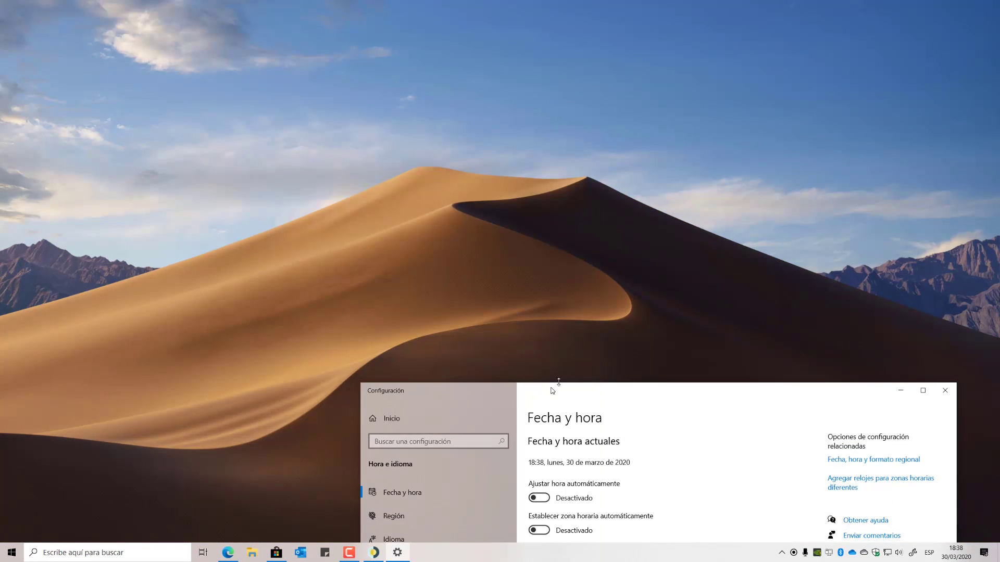
Manually set the system hour to 21 and minimize the settings window to show the whole desktop
{"action": "left_click_drag", "start_coordinate": [654, 396], "coordinate": [727, 190]}
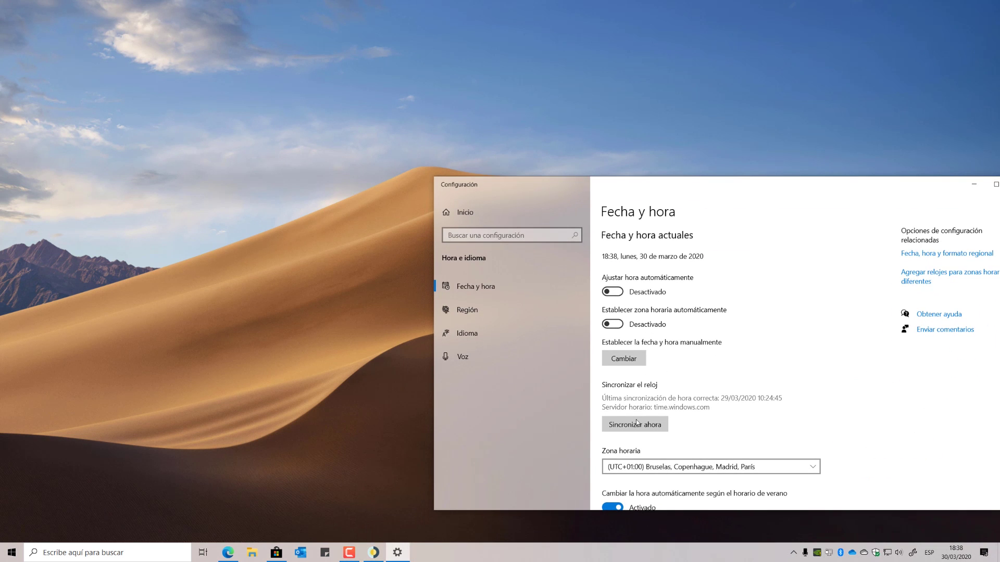
{"action": "left_click", "coordinate": [624, 358]}
{"action": "left_click", "coordinate": [608, 368]}
{"action": "scroll", "coordinate": [604, 371], "scroll_direction": "down", "scroll_amount": 3}
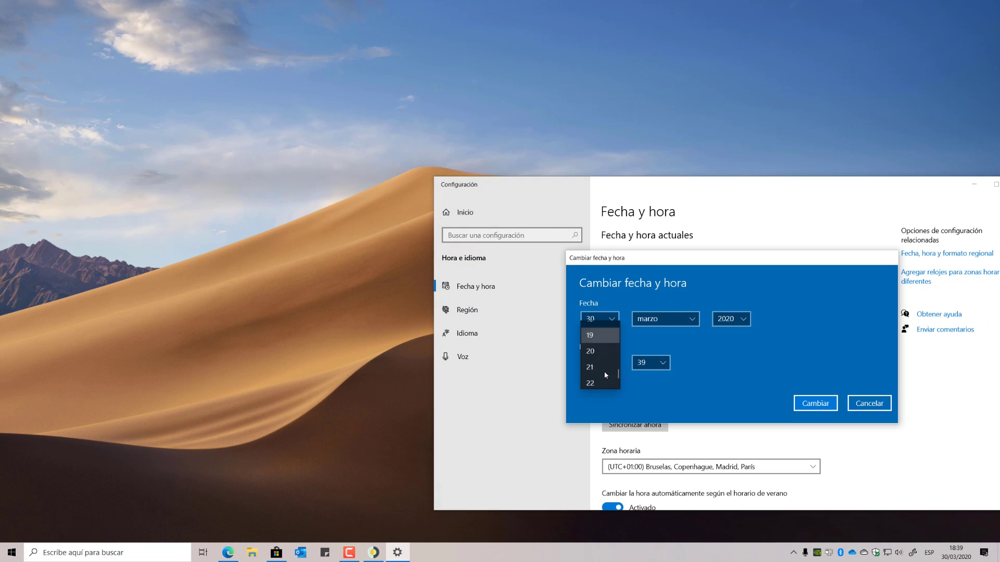
{"action": "left_click", "coordinate": [604, 371]}
{"action": "left_click", "coordinate": [805, 404]}
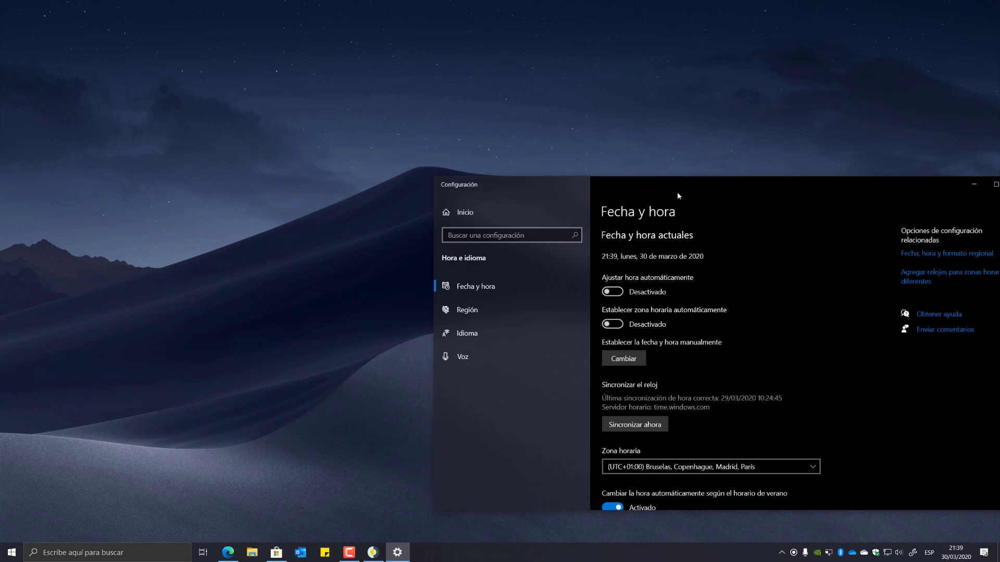
{"action": "left_click_drag", "start_coordinate": [677, 192], "coordinate": [548, 209]}
{"action": "left_click", "coordinate": [837, 203]}
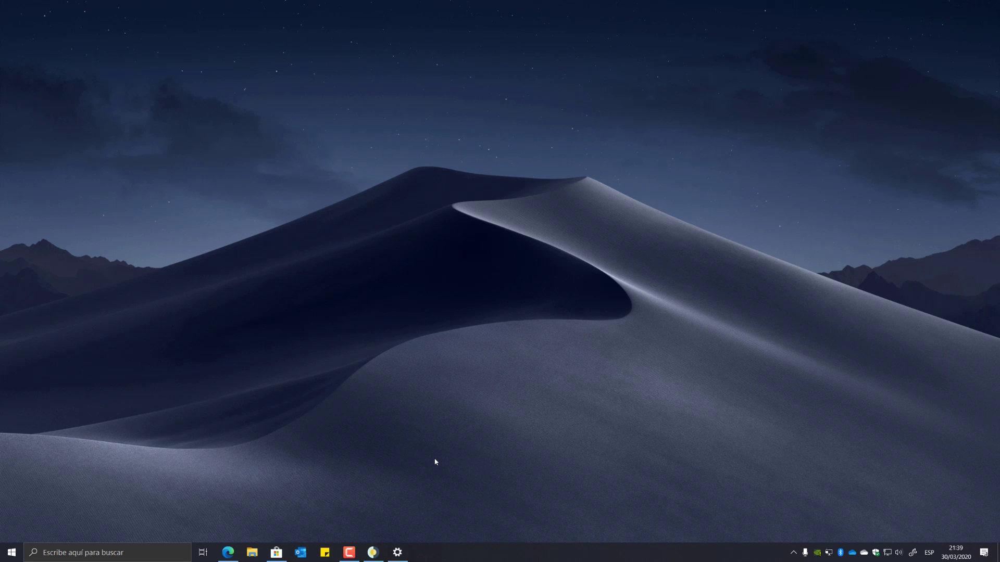
Return to the date and time settings and manually set the system hour to 8
{"action": "left_click", "coordinate": [373, 552]}
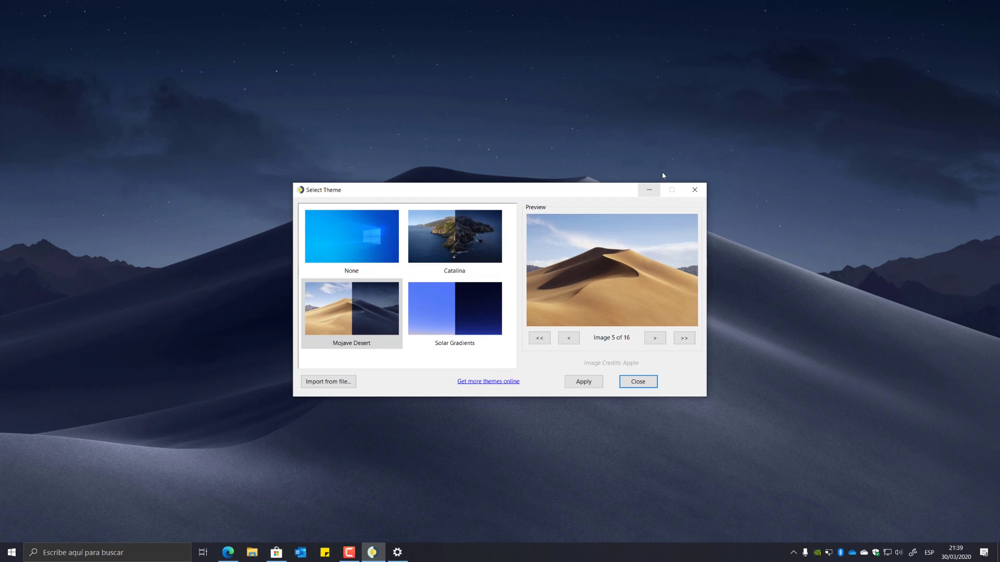
{"action": "left_click", "coordinate": [651, 191]}
{"action": "left_click", "coordinate": [398, 552]}
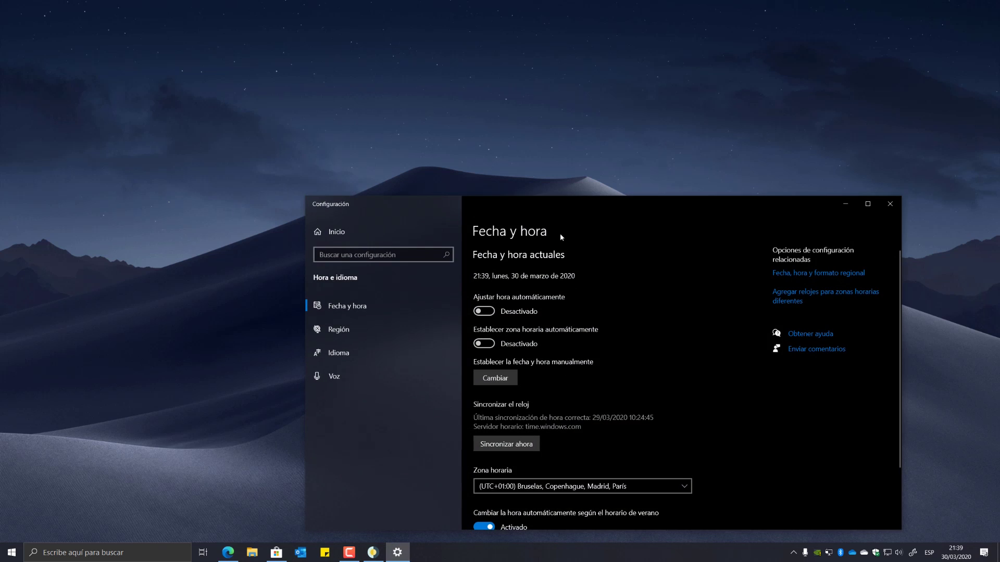
{"action": "left_click_drag", "start_coordinate": [561, 209], "coordinate": [775, 219]}
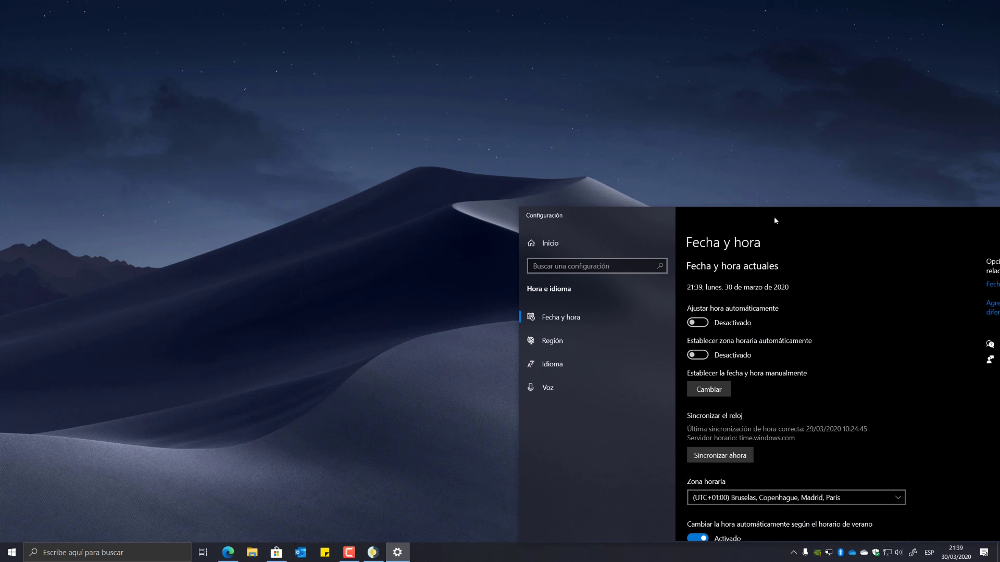
{"action": "left_click", "coordinate": [707, 389]}
{"action": "left_click", "coordinate": [689, 396]}
{"action": "scroll", "coordinate": [689, 393], "scroll_direction": "up", "scroll_amount": 5}
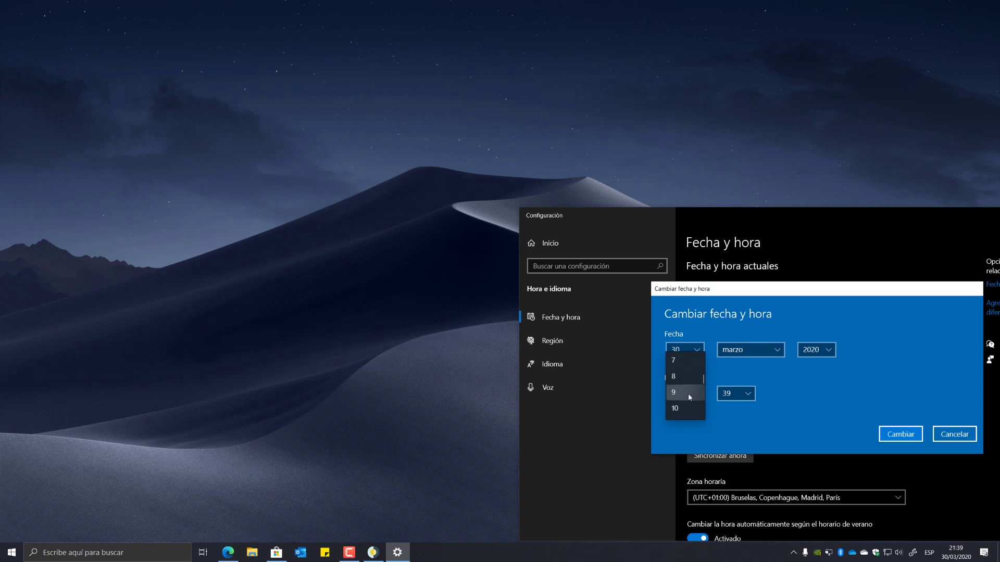
{"action": "left_click", "coordinate": [687, 377]}
{"action": "left_click", "coordinate": [900, 434]}
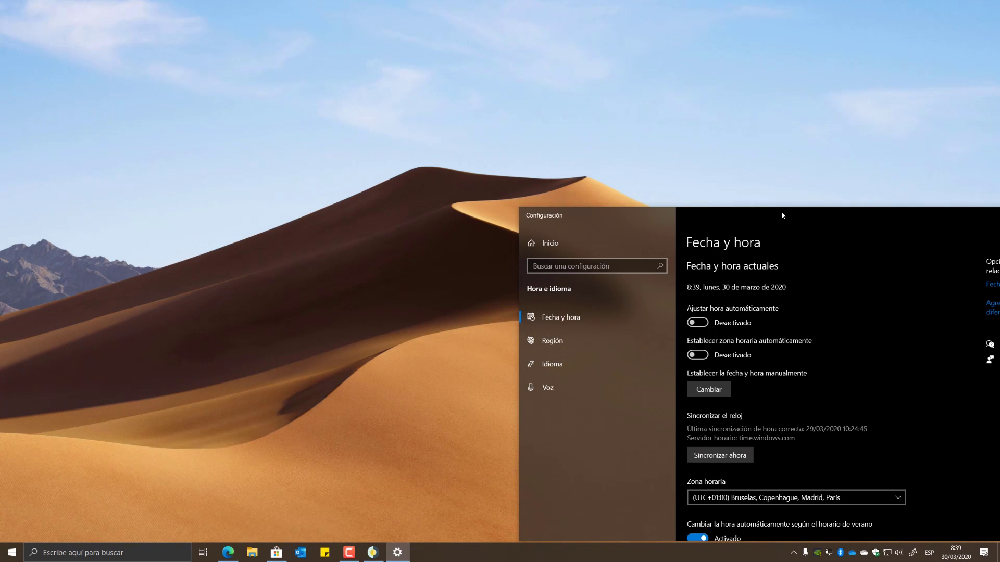
Move the settings window low on the desktop and minimize it to show the whole wallpaper
{"action": "left_click_drag", "start_coordinate": [782, 215], "coordinate": [535, 382]}
{"action": "left_click_drag", "start_coordinate": [536, 385], "coordinate": [566, 395]}
{"action": "left_click", "coordinate": [709, 272]}
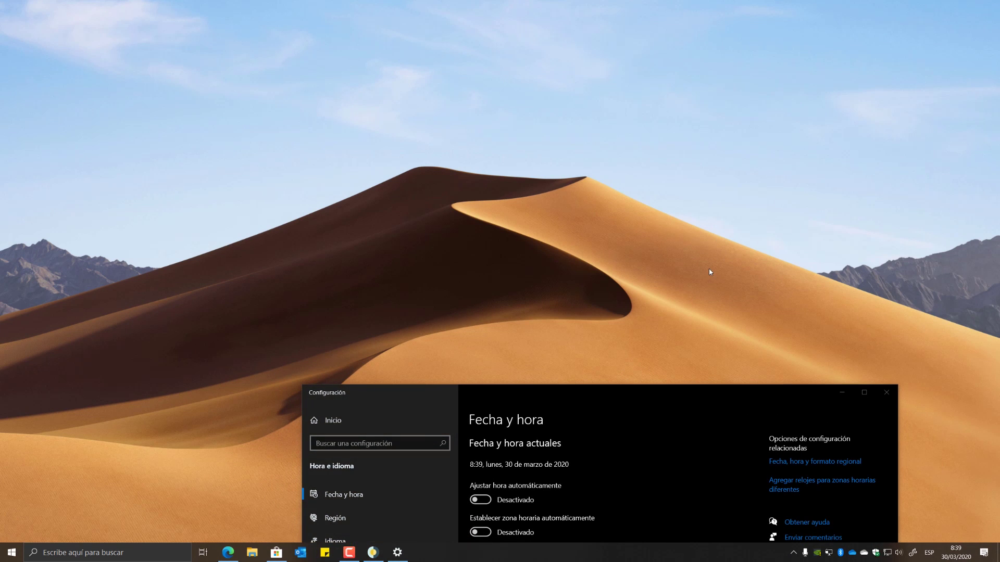
{"action": "left_click", "coordinate": [841, 393]}
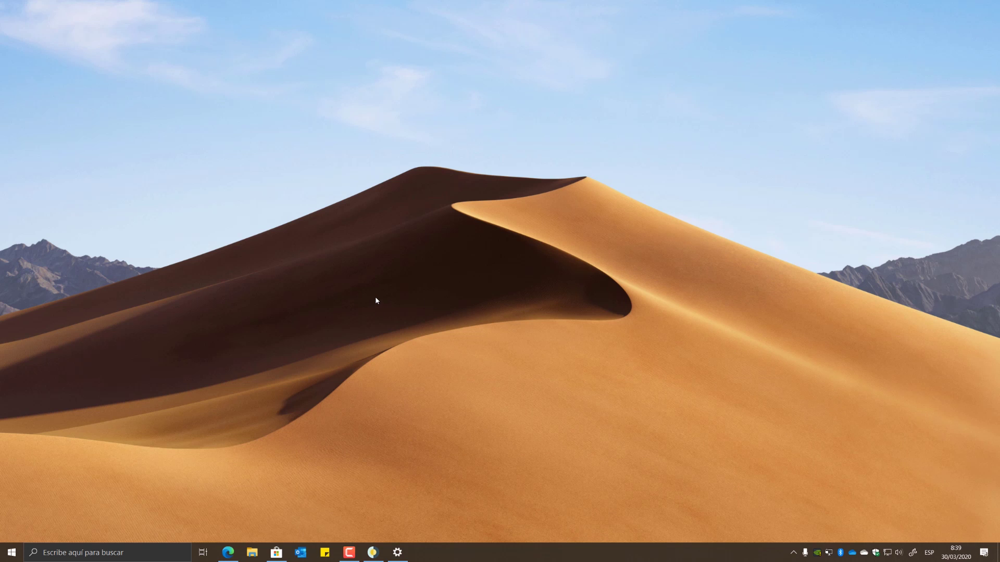
Open the display's night light settings, lower the intensity slightly, and close the settings window
{"action": "left_click", "coordinate": [12, 552]}
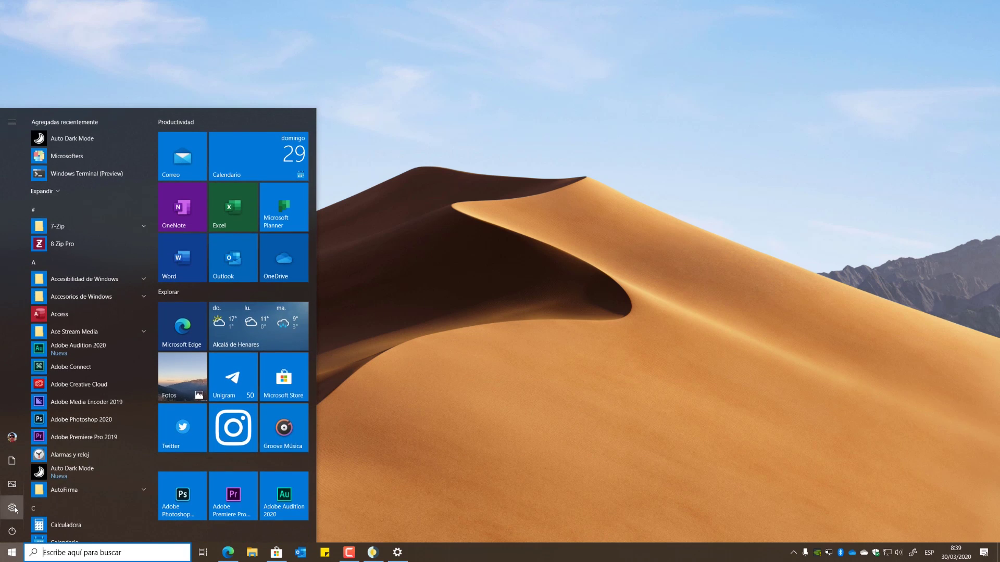
{"action": "left_click", "coordinate": [14, 507]}
{"action": "left_click_drag", "start_coordinate": [534, 395], "coordinate": [531, 106]}
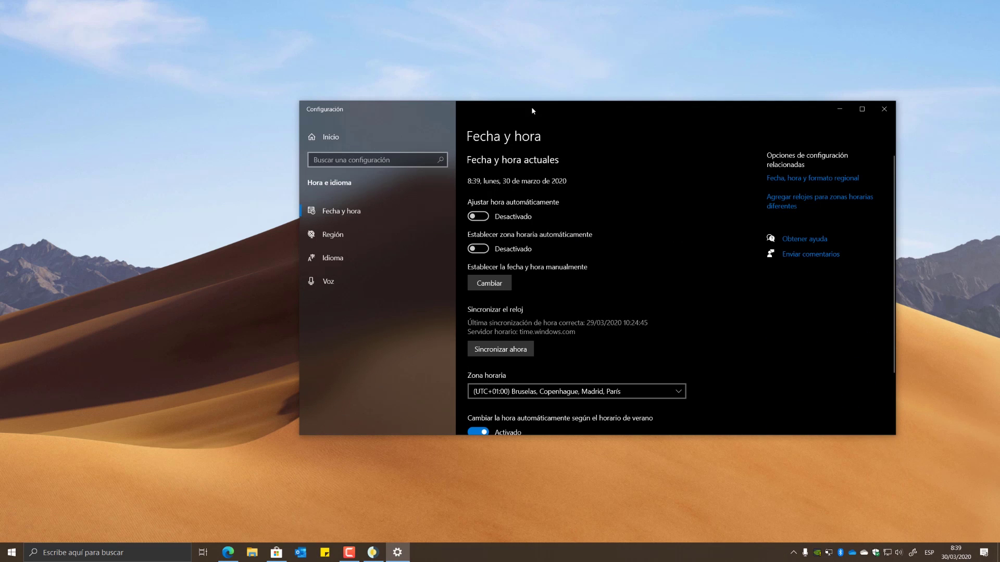
{"action": "left_click", "coordinate": [360, 138]}
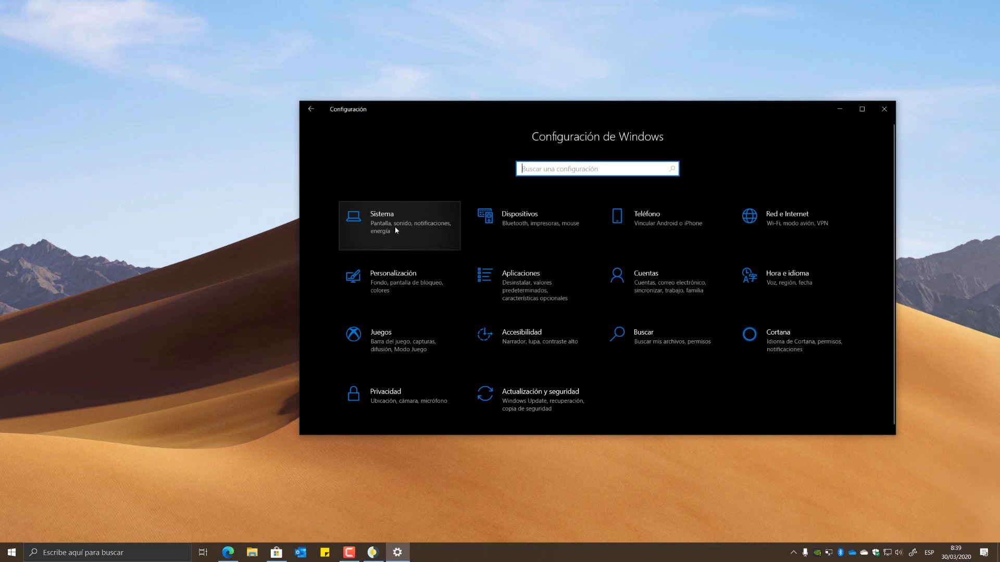
{"action": "left_click", "coordinate": [395, 226]}
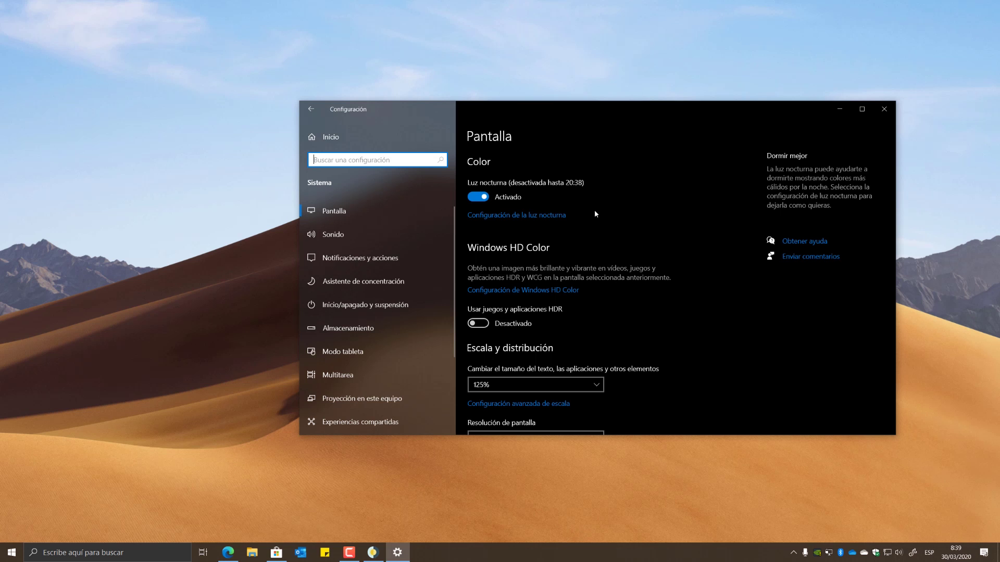
{"action": "left_click", "coordinate": [494, 216]}
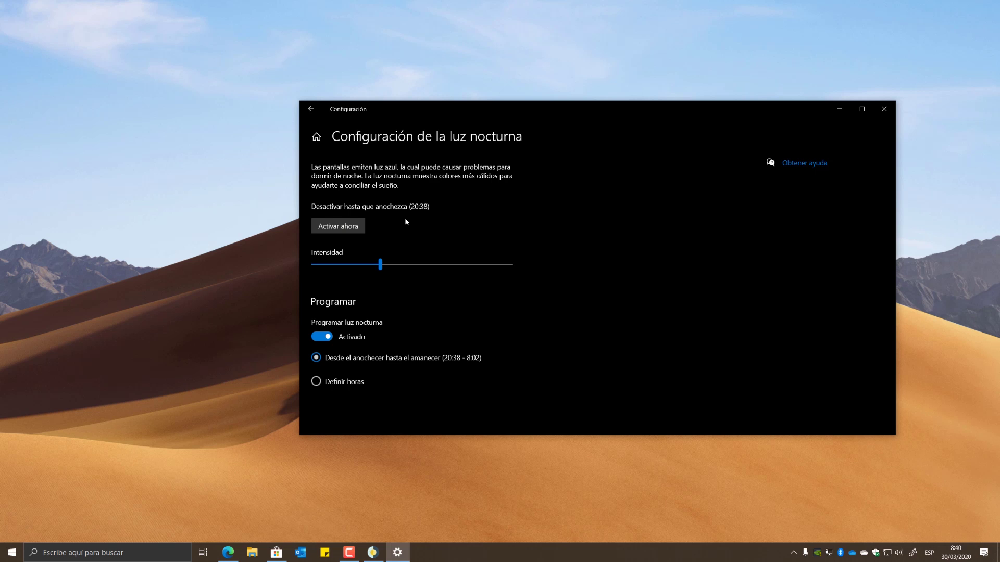
{"action": "mouse_move", "coordinate": [383, 269]}
{"action": "left_mouse_down"}
{"action": "mouse_move", "coordinate": [454, 265]}
{"action": "mouse_move", "coordinate": [372, 265]}
{"action": "left_mouse_up"}
{"action": "left_click", "coordinate": [883, 109]}
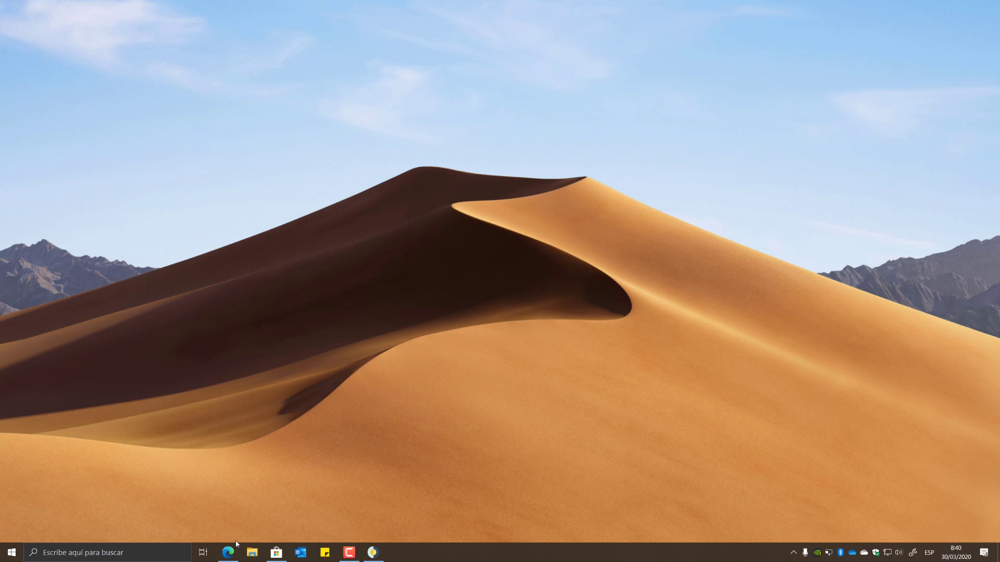
Switch to Microsoft Edge and set the browser theme to Claro in its appearance settings
{"action": "left_click", "coordinate": [229, 552]}
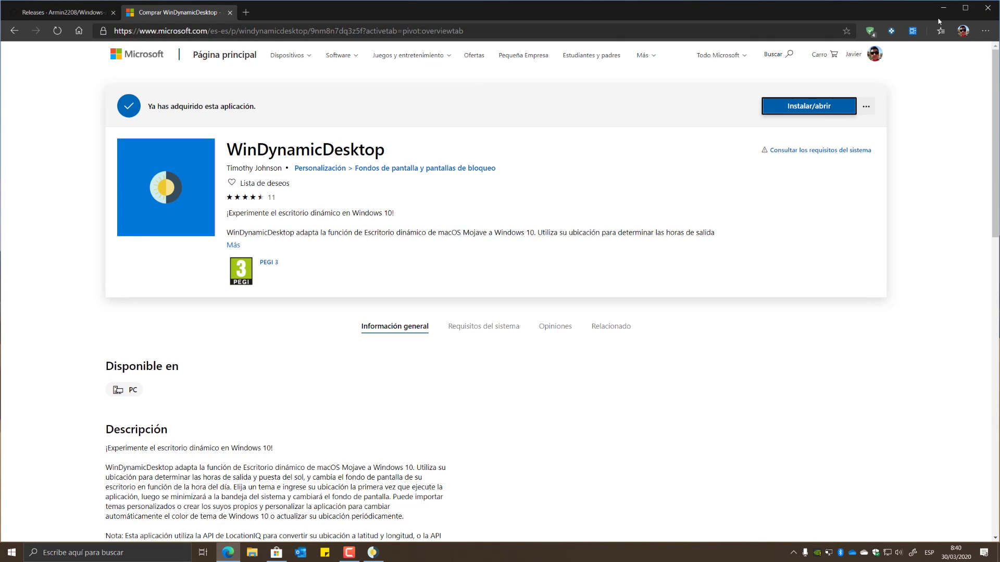
{"action": "left_click", "coordinate": [986, 31]}
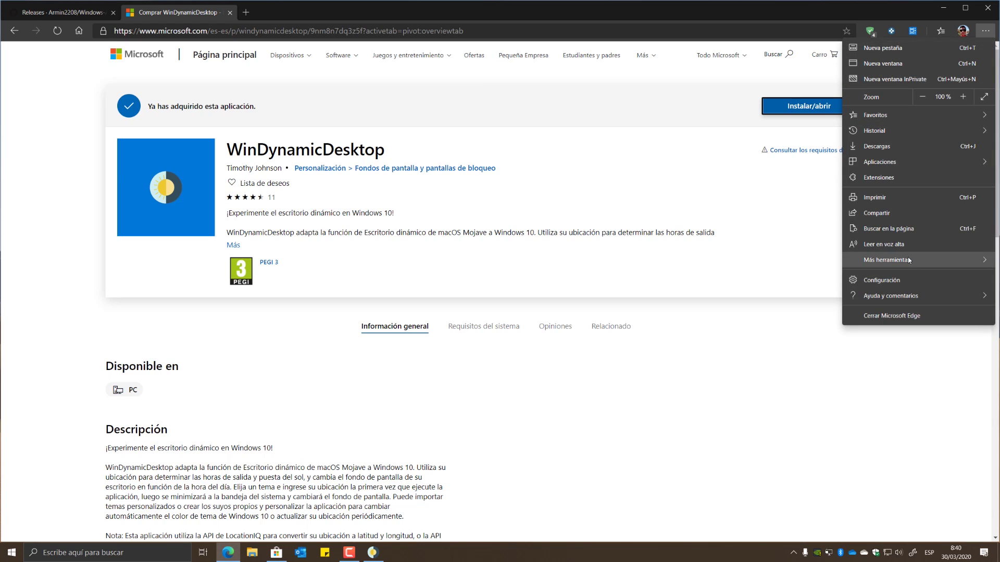
{"action": "left_click", "coordinate": [904, 280]}
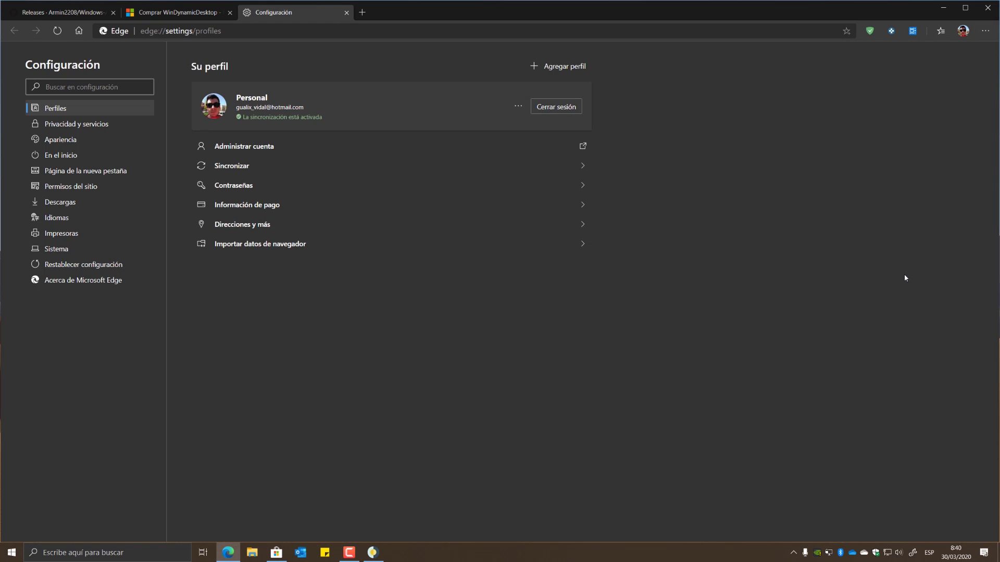
{"action": "left_click", "coordinate": [69, 145]}
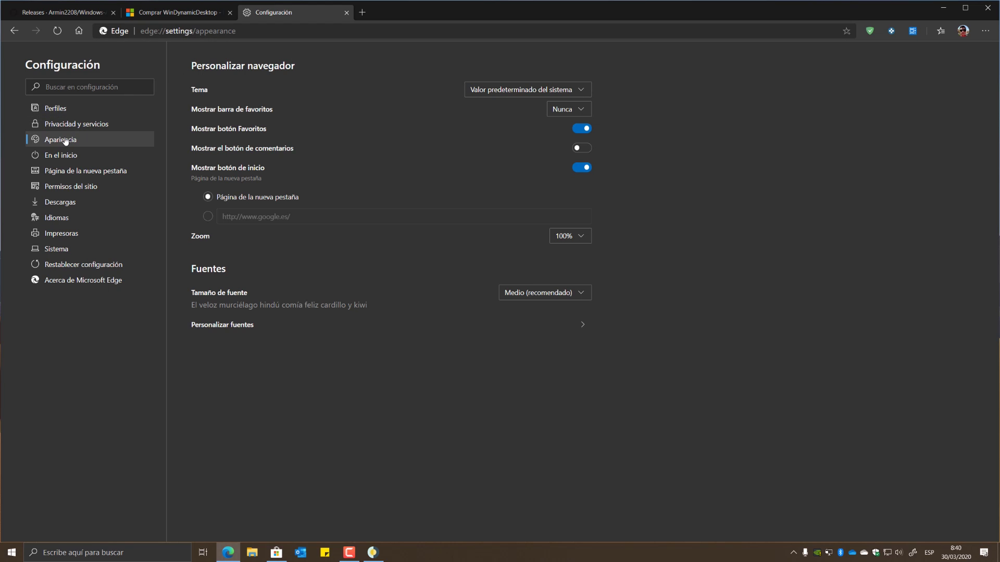
{"action": "left_click", "coordinate": [567, 97]}
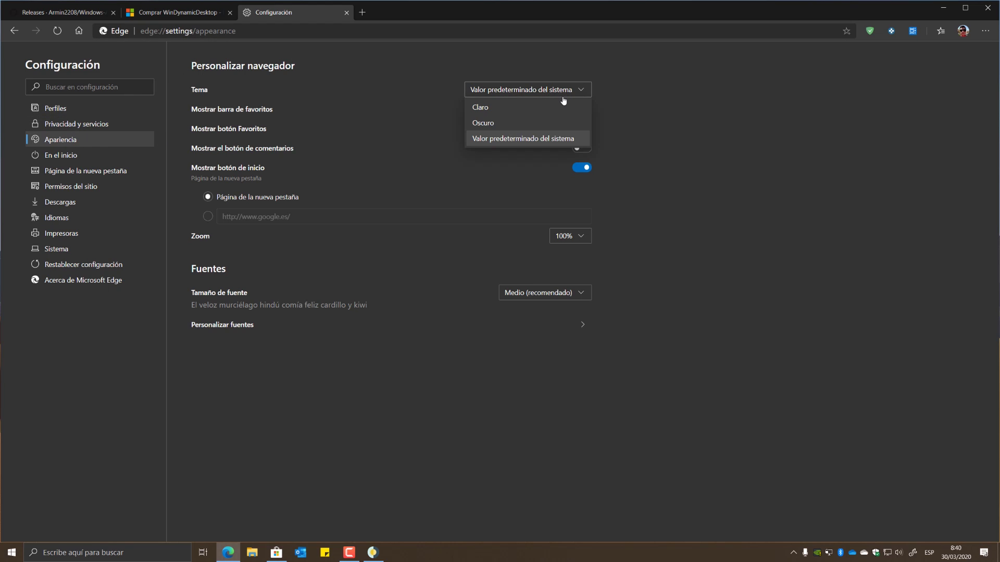
{"action": "left_click", "coordinate": [498, 113]}
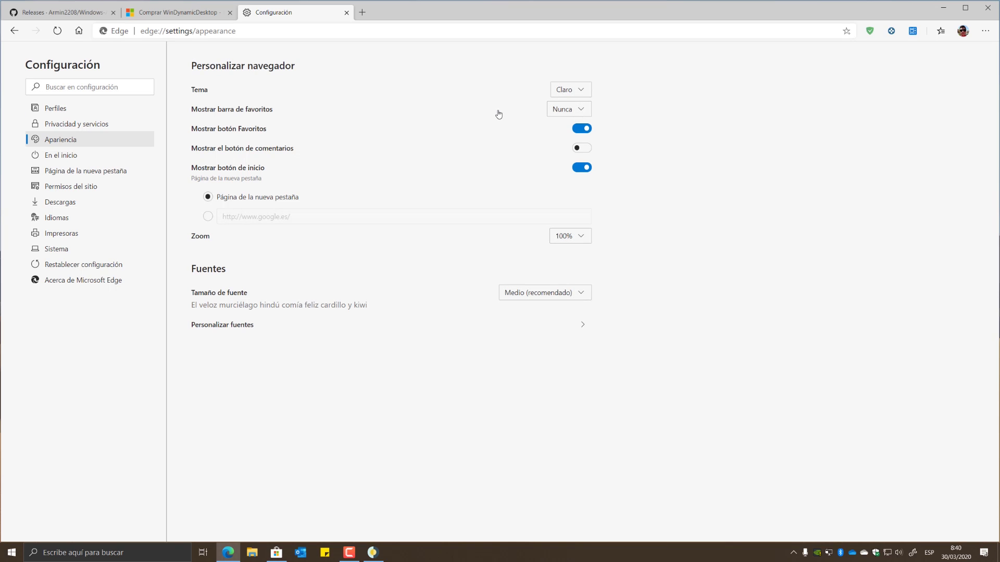
Open microsofters.com in a new browser tab
{"action": "left_click", "coordinate": [360, 12]}
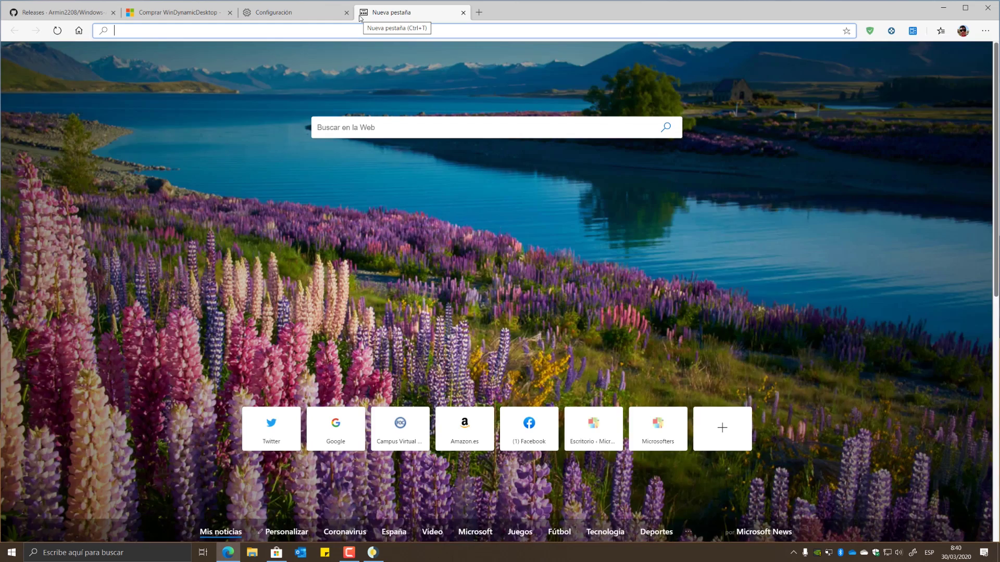
{"action": "type", "text": "microsofters.com"}
{"action": "key", "text": "Return"}
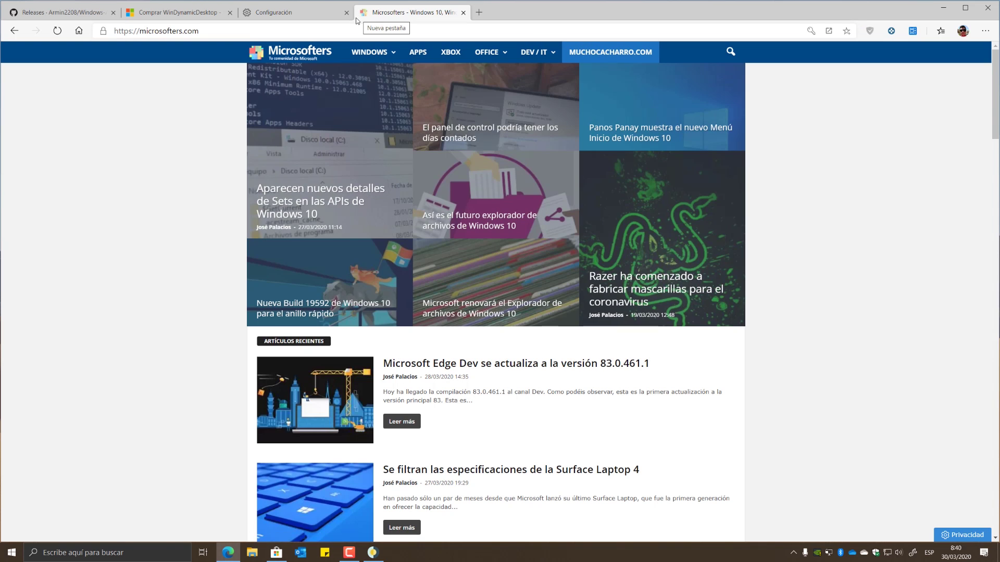
Set the browser theme to Oscuro, view the Microsofters page with it, and minimize the browser
{"action": "left_click", "coordinate": [320, 13]}
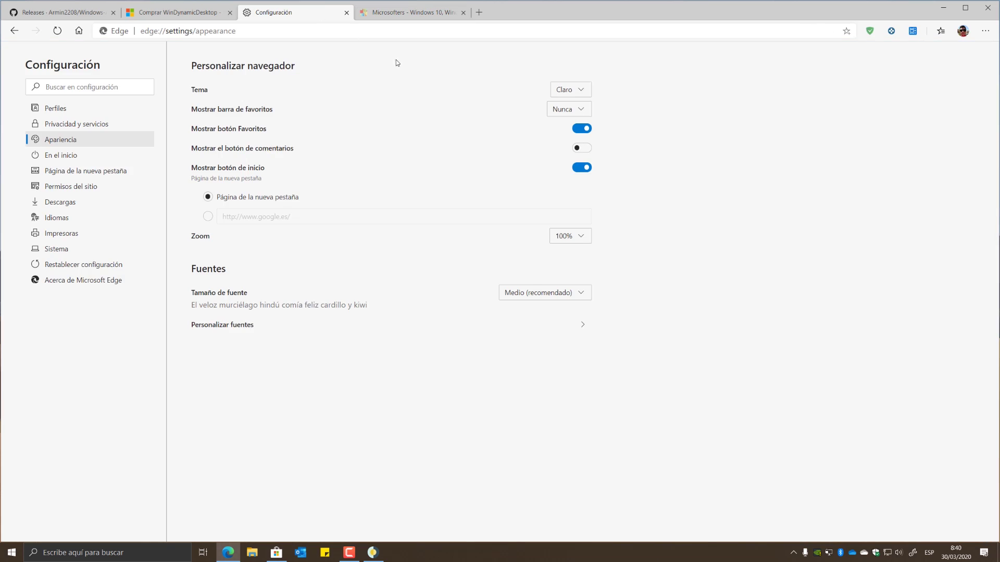
{"action": "left_click", "coordinate": [581, 90]}
{"action": "left_click", "coordinate": [555, 125]}
{"action": "left_click", "coordinate": [412, 12]}
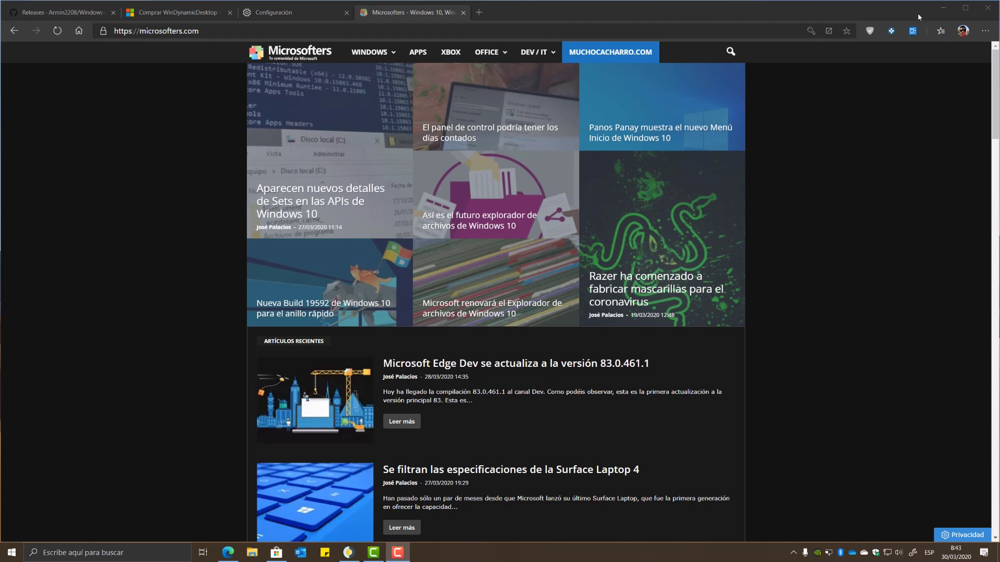
{"action": "left_click", "coordinate": [944, 8]}
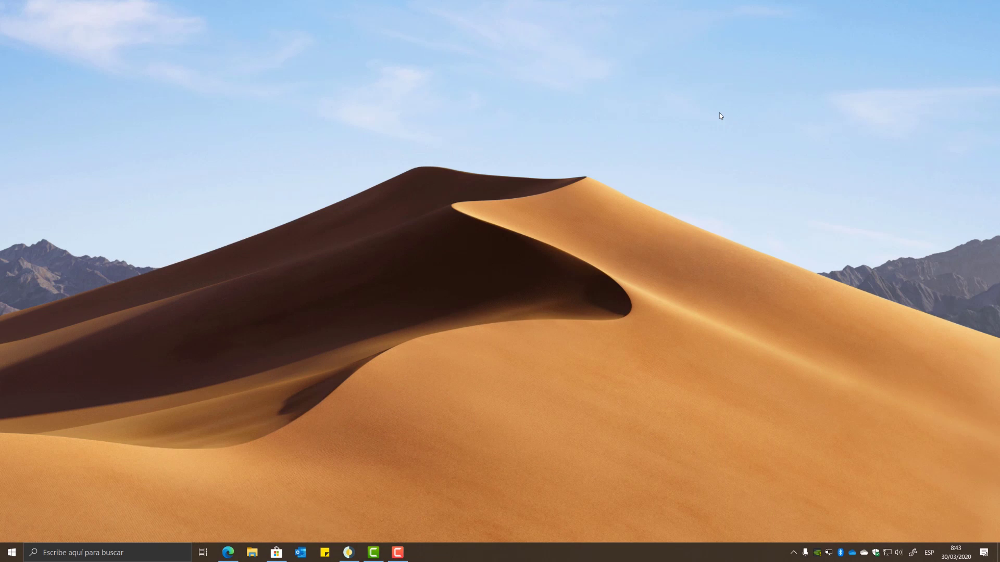